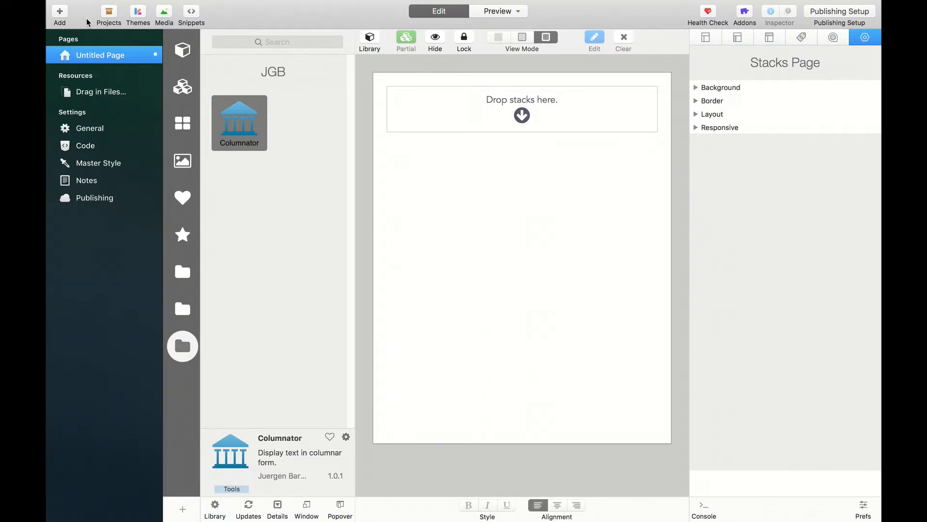
Add a Columnator stack to the empty page and turn off its edit-mode preview
{"action": "left_click_drag", "start_coordinate": [225, 123], "coordinate": [519, 120]}
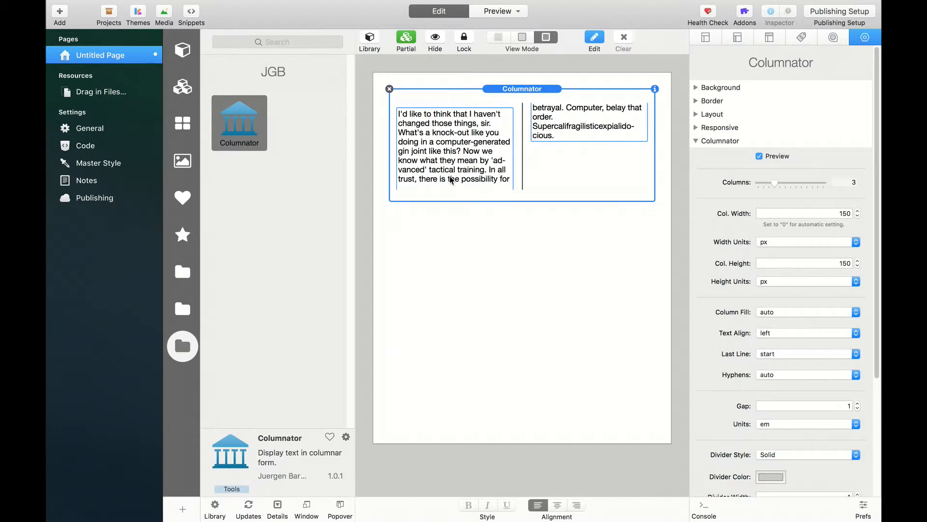
{"action": "double_click", "coordinate": [458, 153]}
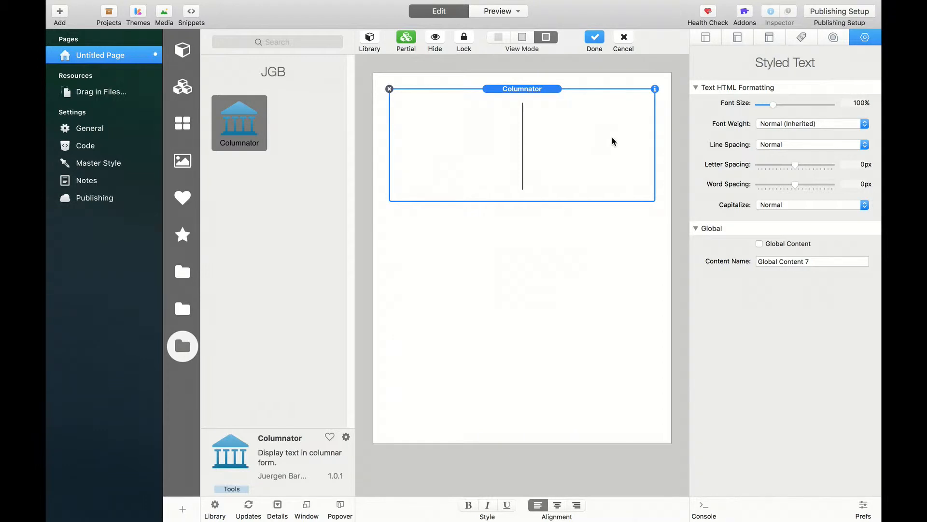
{"action": "left_click", "coordinate": [530, 89]}
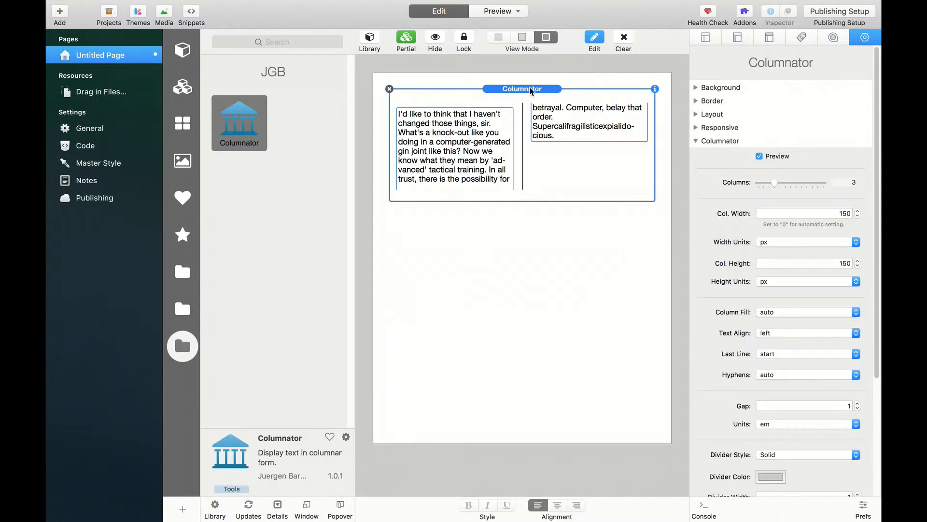
{"action": "left_click", "coordinate": [759, 157]}
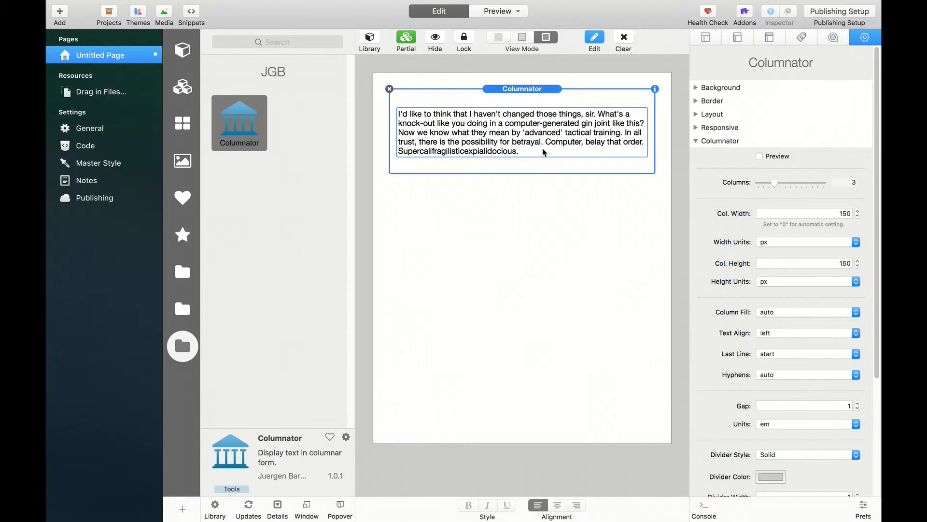
Lengthen the Columnator's sample text by pasting its paragraph three more times, with a line break after the first pasted copy
{"action": "double_click", "coordinate": [508, 136]}
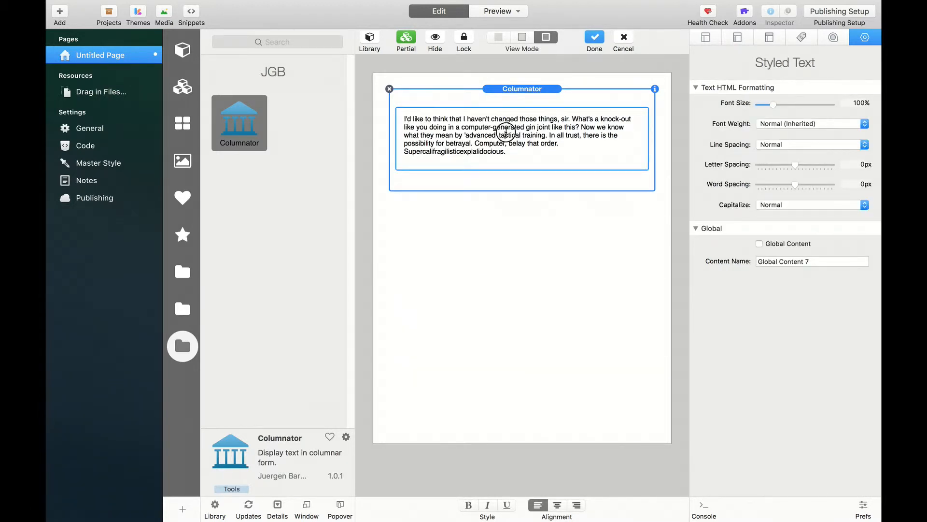
{"action": "double_click", "coordinate": [507, 134]}
{"action": "left_click_drag", "start_coordinate": [404, 118], "coordinate": [539, 151]}
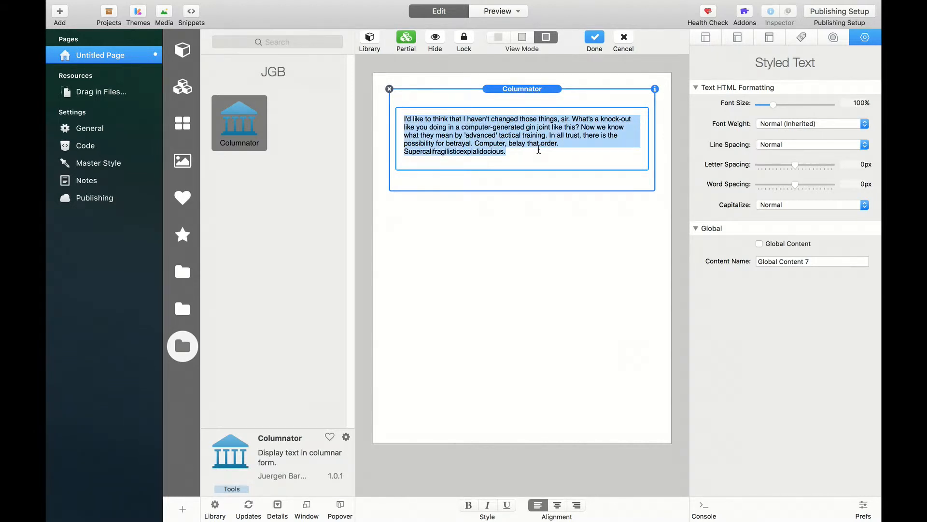
{"action": "key", "text": "super+c"}
{"action": "left_click", "coordinate": [539, 150]}
{"action": "key", "text": "super+v"}
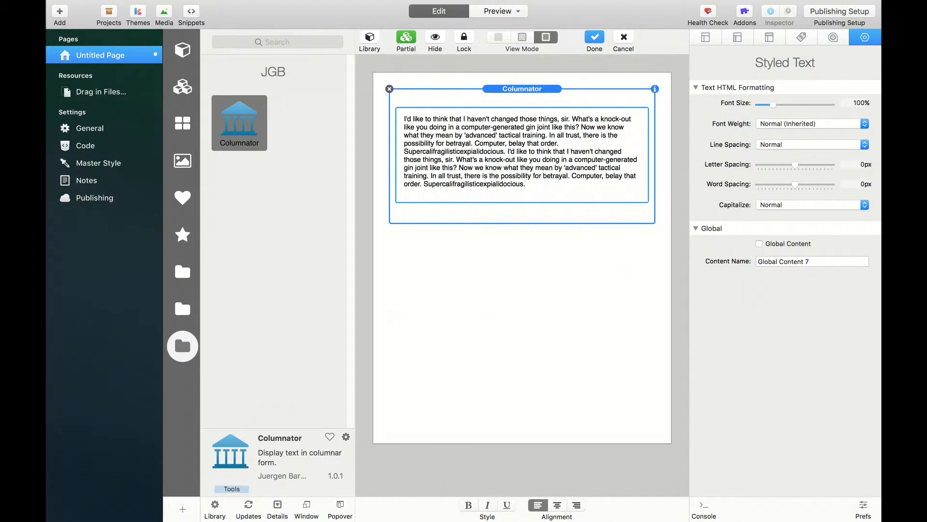
{"action": "key", "text": "Return"}
{"action": "key", "text": "super+v"}
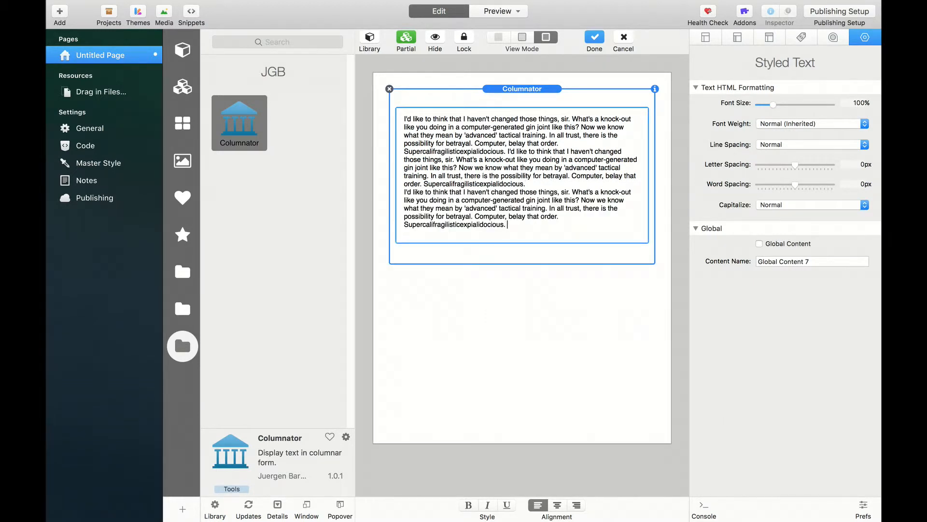
{"action": "key", "text": "super+v"}
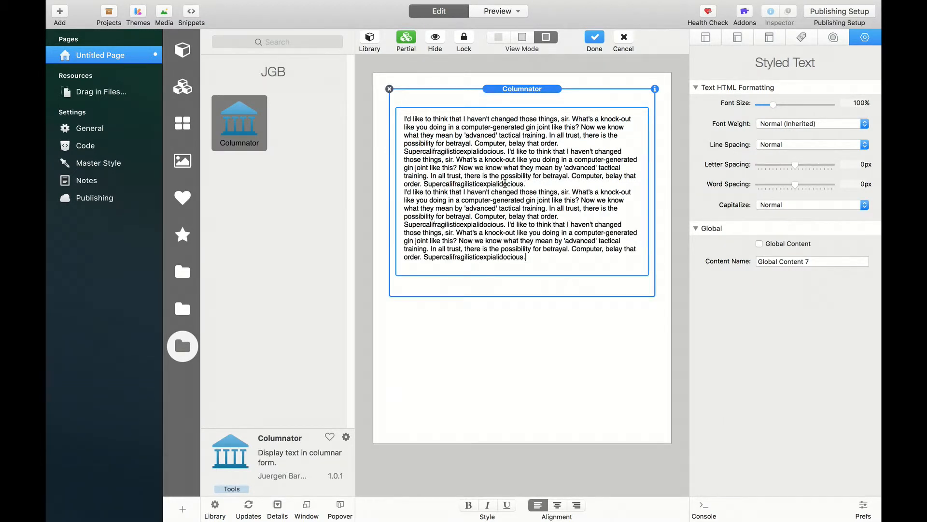
{"action": "left_click", "coordinate": [540, 370]}
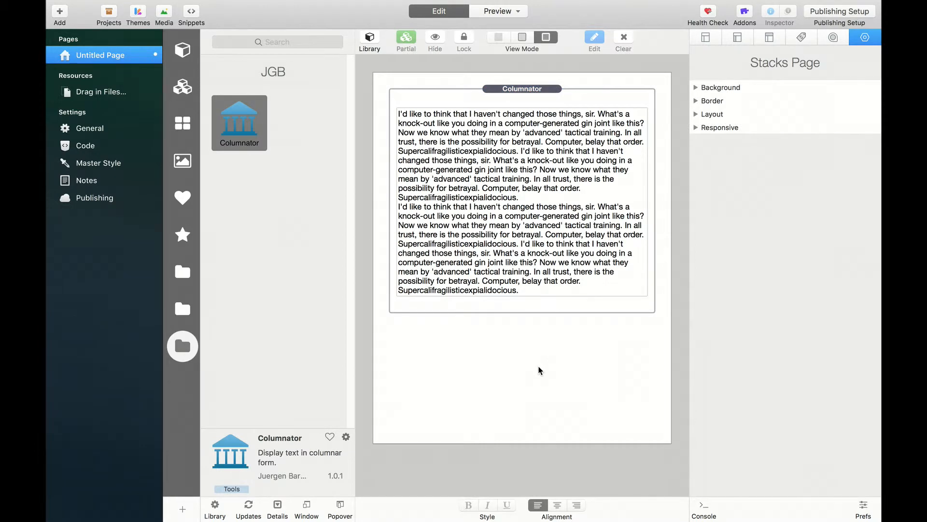
Try the Columnator's column count at 0 and return it to 3
{"action": "left_click", "coordinate": [521, 90]}
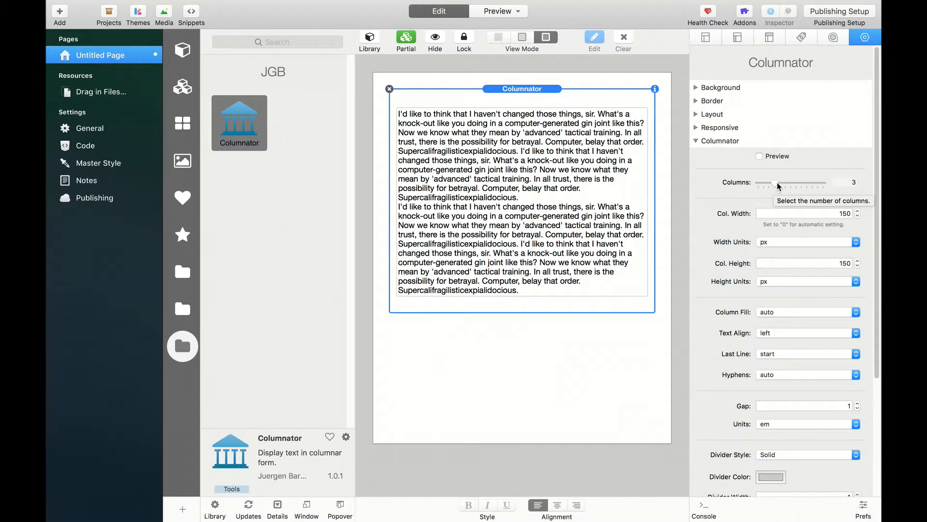
{"action": "left_click_drag", "start_coordinate": [778, 186], "coordinate": [751, 193]}
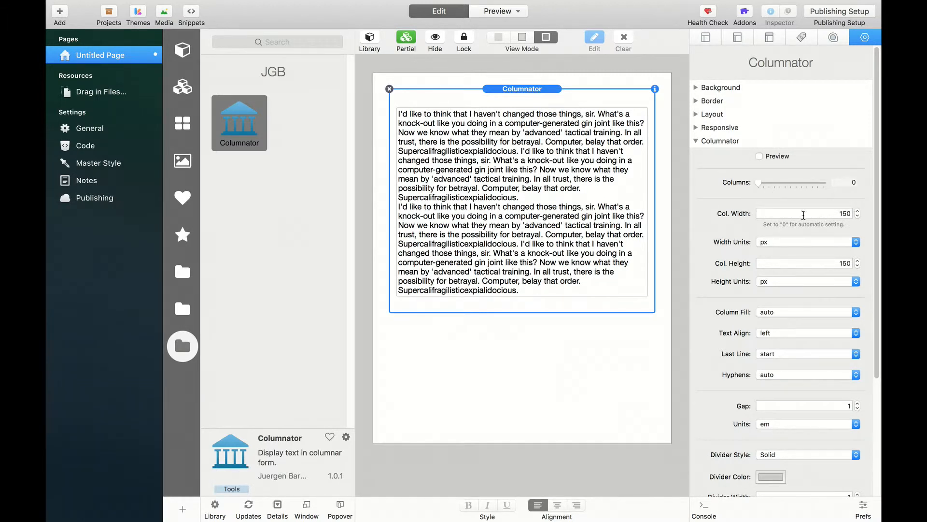
{"action": "left_click_drag", "start_coordinate": [760, 184], "coordinate": [776, 187]}
{"action": "left_click", "coordinate": [777, 215]}
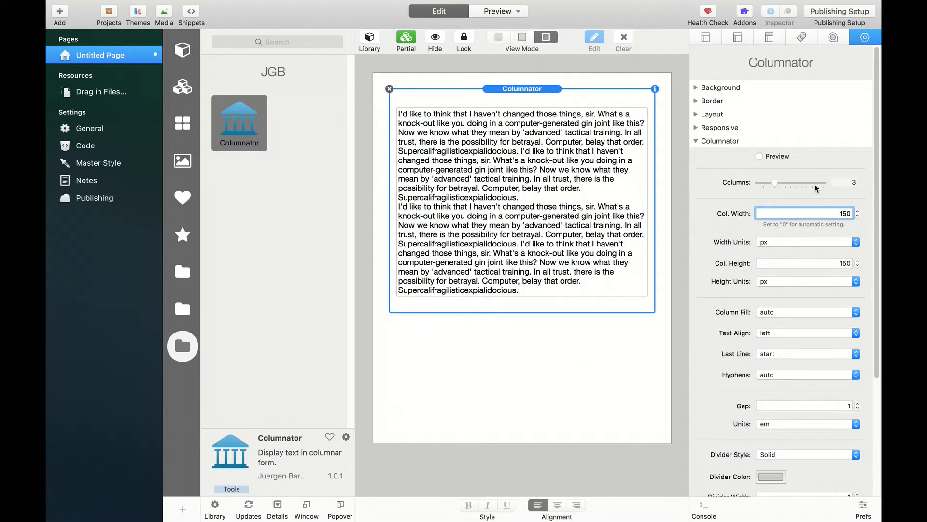
Preview the page and set the Columnator's column count and column width to 0
{"action": "left_click", "coordinate": [497, 11]}
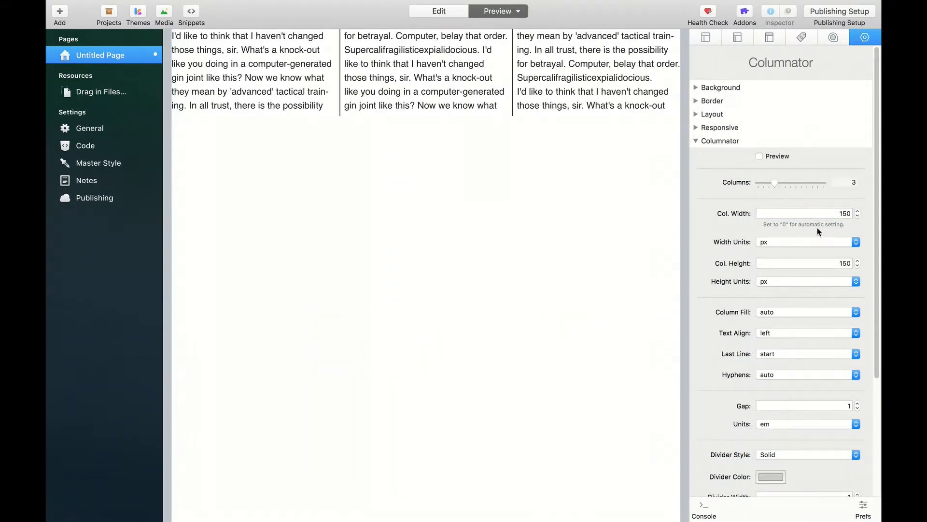
{"action": "left_click_drag", "start_coordinate": [770, 184], "coordinate": [754, 184]}
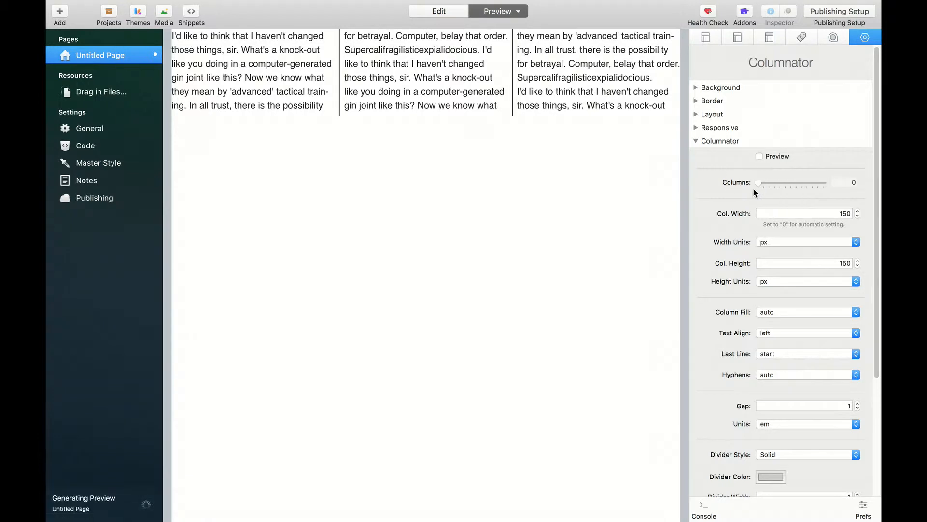
{"action": "double_click", "coordinate": [824, 213]}
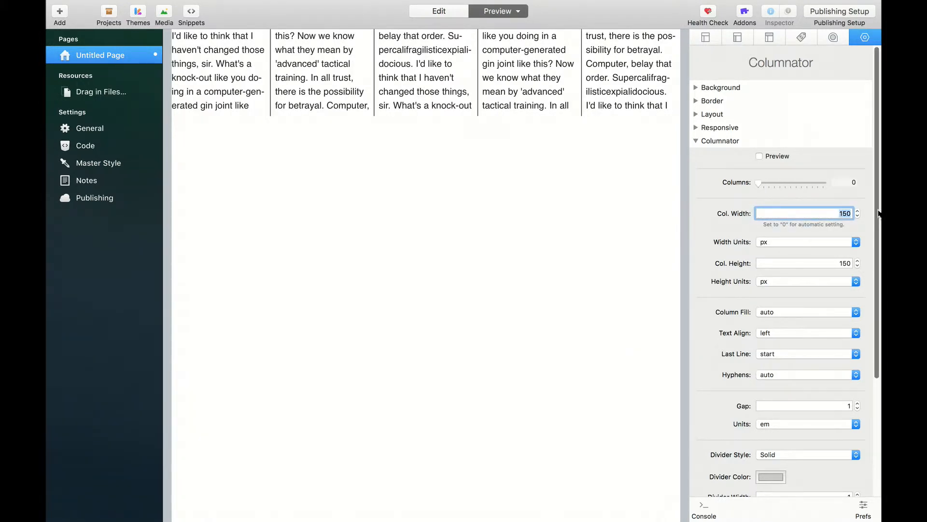
{"action": "type", "text": "0"}
{"action": "key", "text": "Return"}
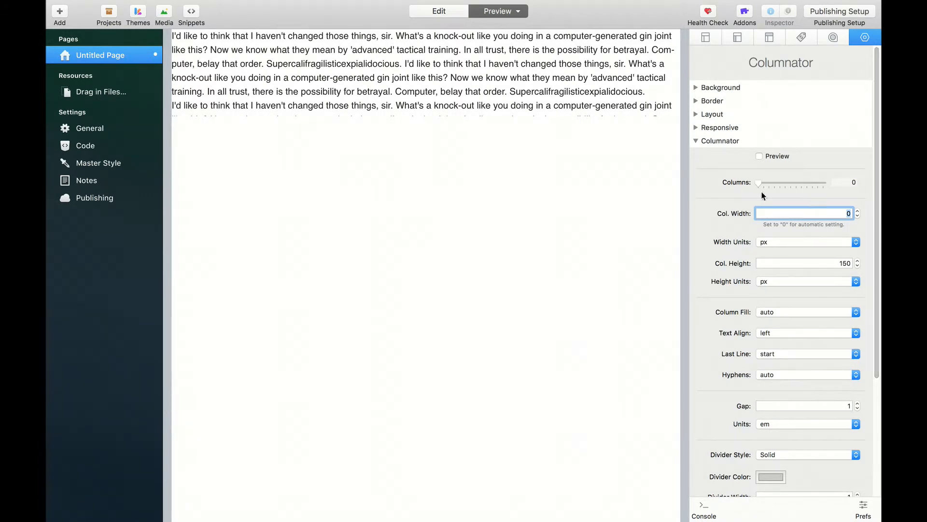
Set the Columnator to 2 columns with a column width of 150 px and a column height of 400 px
{"action": "type", "text": "150"}
{"action": "key", "text": "Return"}
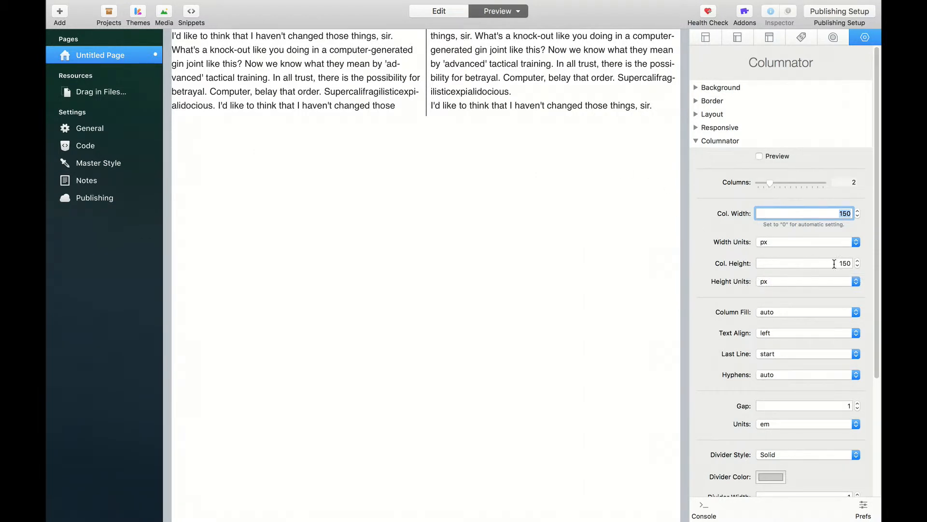
{"action": "key", "text": "Tab"}
{"action": "type", "text": "400"}
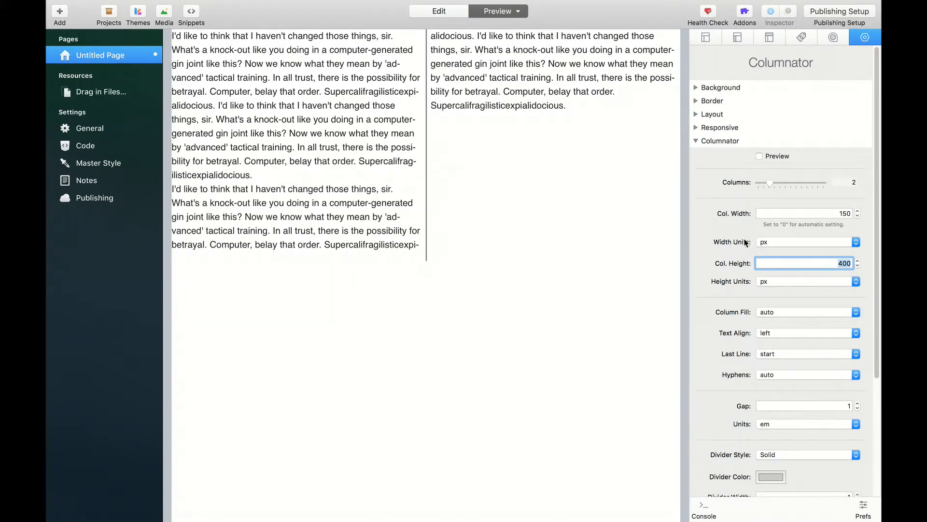
{"action": "left_click", "coordinate": [795, 241]}
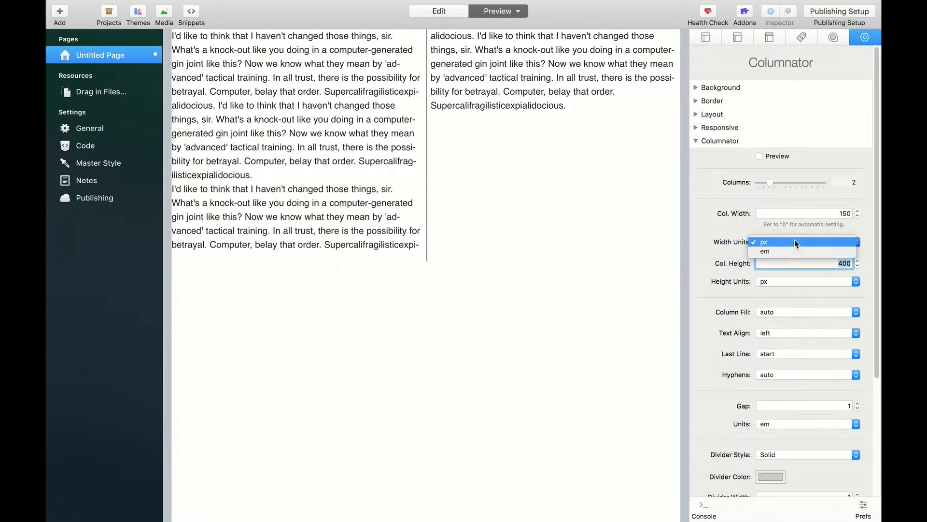
{"action": "left_click", "coordinate": [705, 243]}
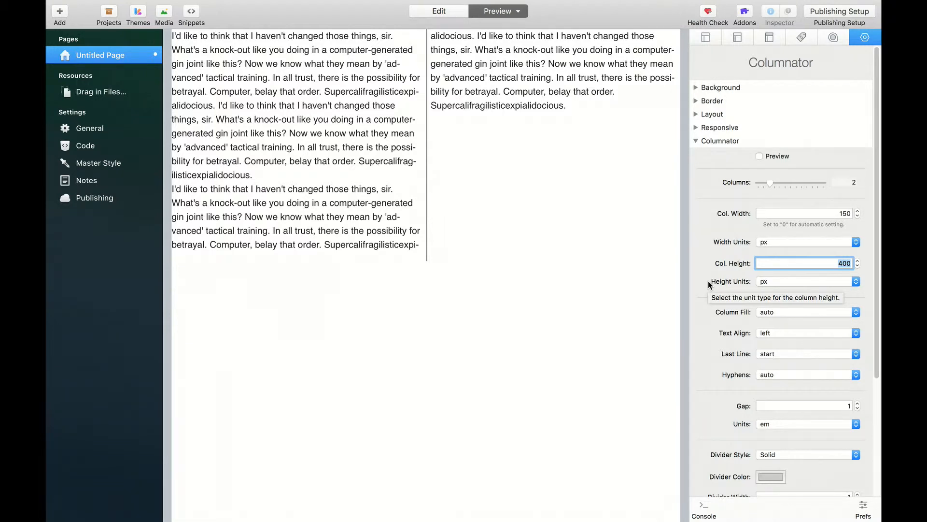
{"action": "left_click", "coordinate": [803, 312]}
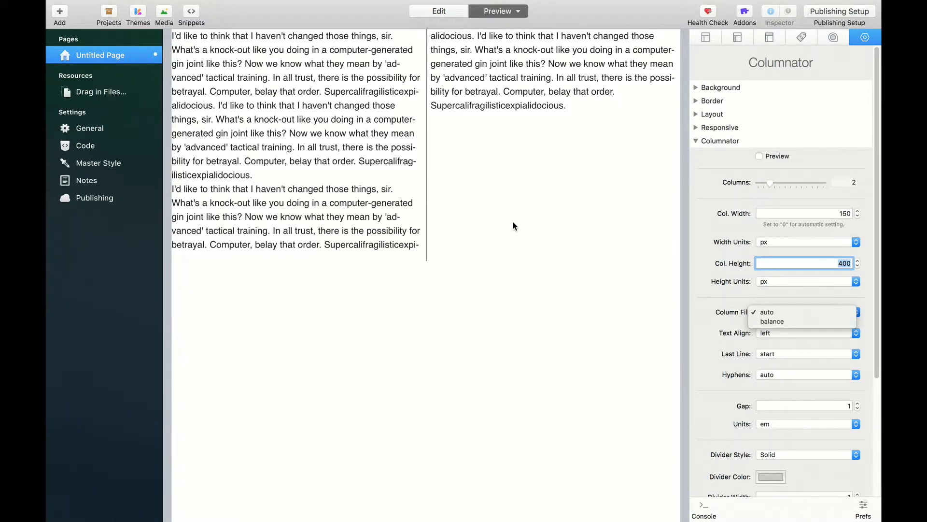
Set the Columnator's column width to 300 px, keeping its column height at 400 px
{"action": "left_click", "coordinate": [845, 212]}
{"action": "left_click", "coordinate": [859, 213]}
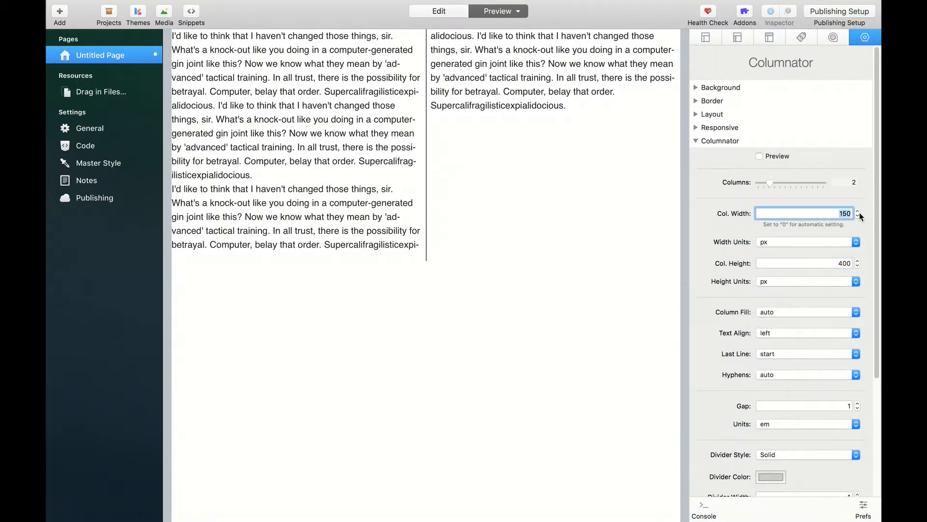
{"action": "type", "text": "300"}
{"action": "left_click", "coordinate": [800, 263]}
{"action": "left_click_drag", "start_coordinate": [810, 263], "coordinate": [853, 263]}
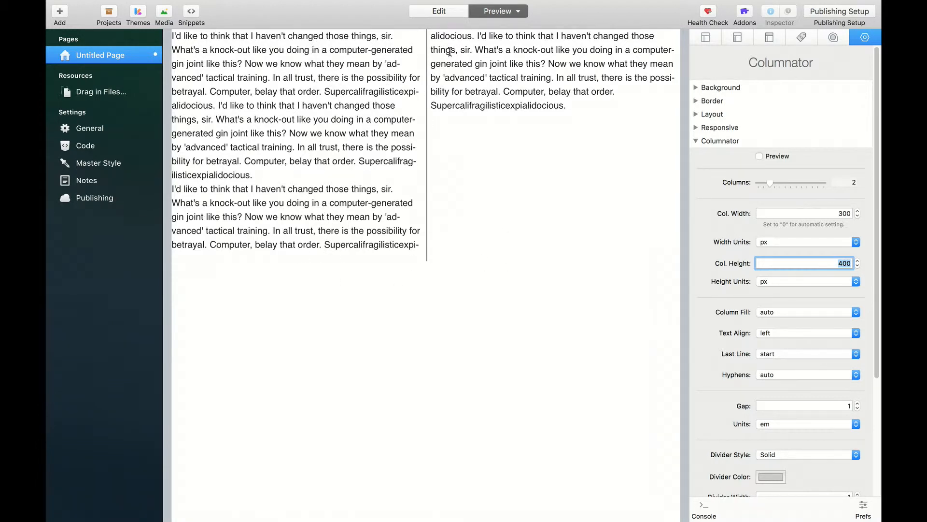
Compare the column fill modes by switching to balance, back to auto, and to balance again
{"action": "left_click", "coordinate": [800, 311]}
{"action": "left_click", "coordinate": [800, 320]}
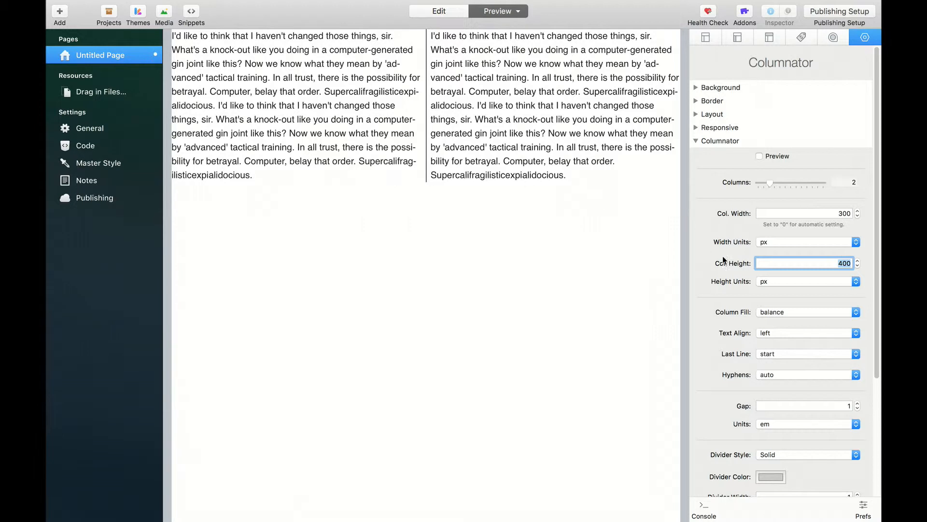
{"action": "left_click", "coordinate": [807, 319]}
{"action": "left_click", "coordinate": [807, 305]}
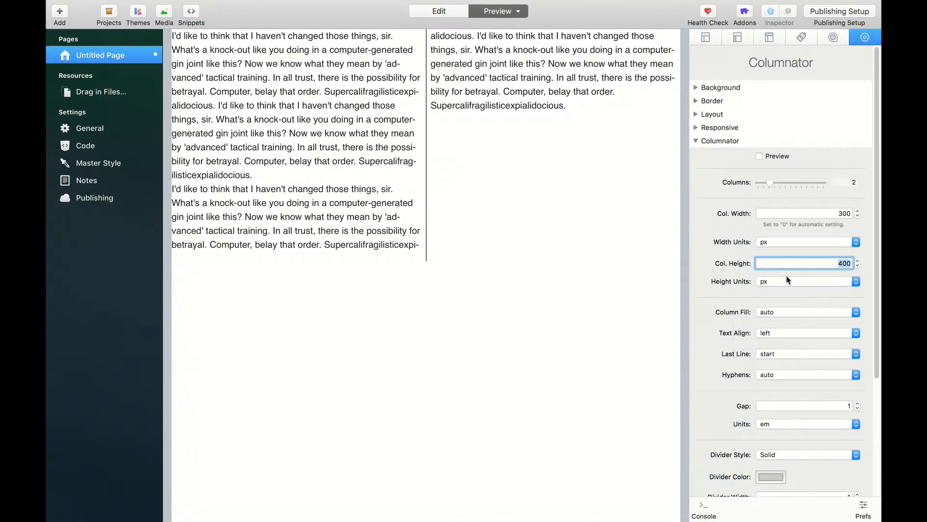
{"action": "left_click", "coordinate": [812, 309]}
{"action": "left_click", "coordinate": [807, 320]}
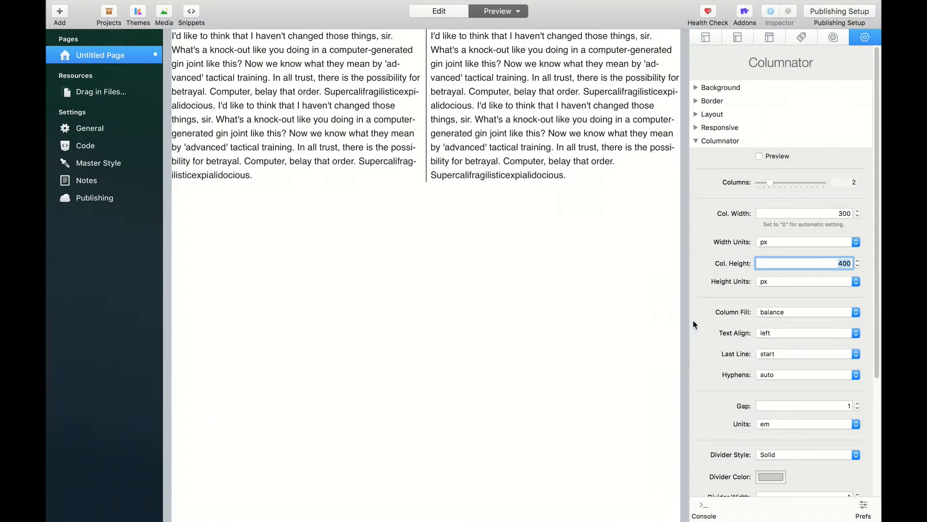
Set the Columnator to 3 columns with auto column fill and justified text alignment
{"action": "scroll", "coordinate": [693, 318], "scroll_direction": "down", "scroll_amount": 1}
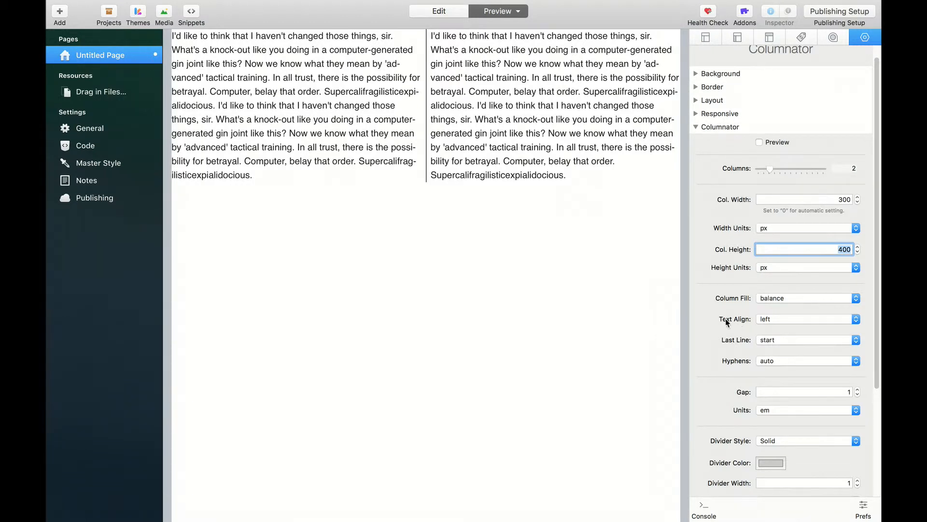
{"action": "mouse_move", "coordinate": [728, 320]}
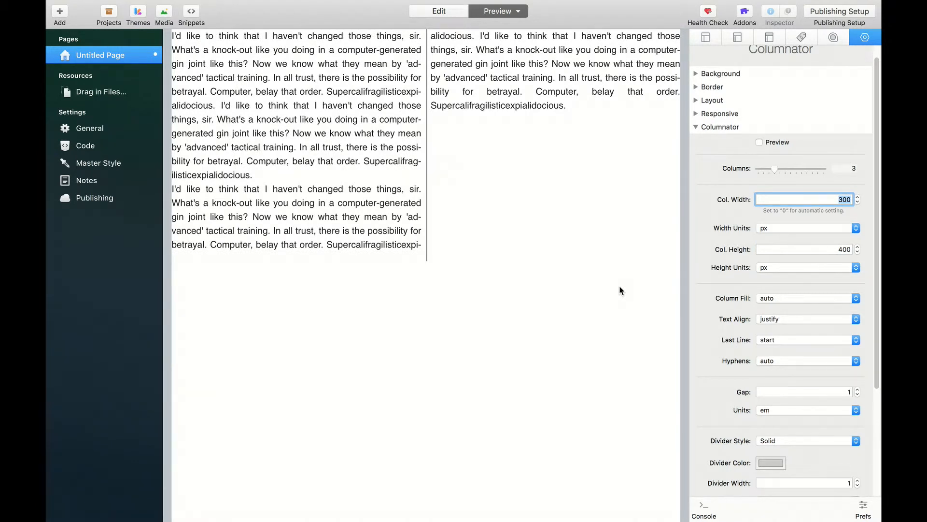
{"action": "left_click", "coordinate": [784, 318]}
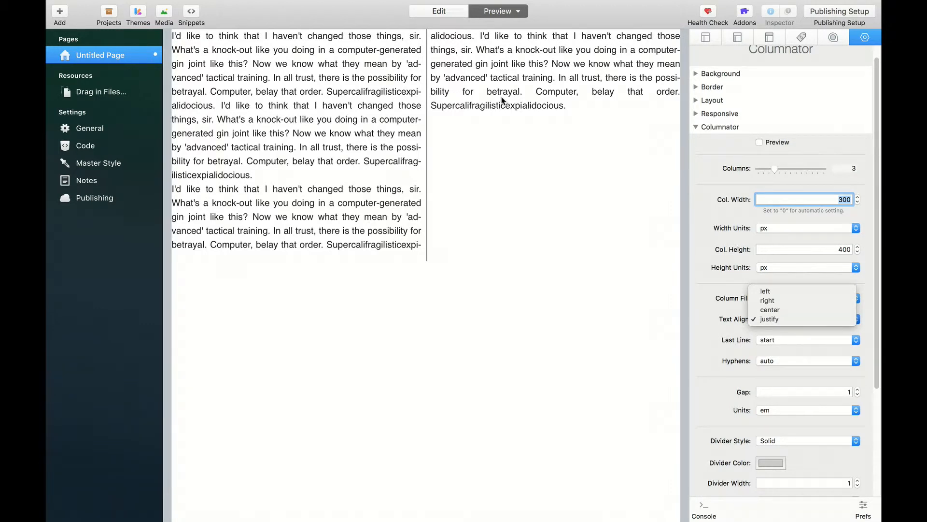
{"action": "left_click", "coordinate": [712, 321]}
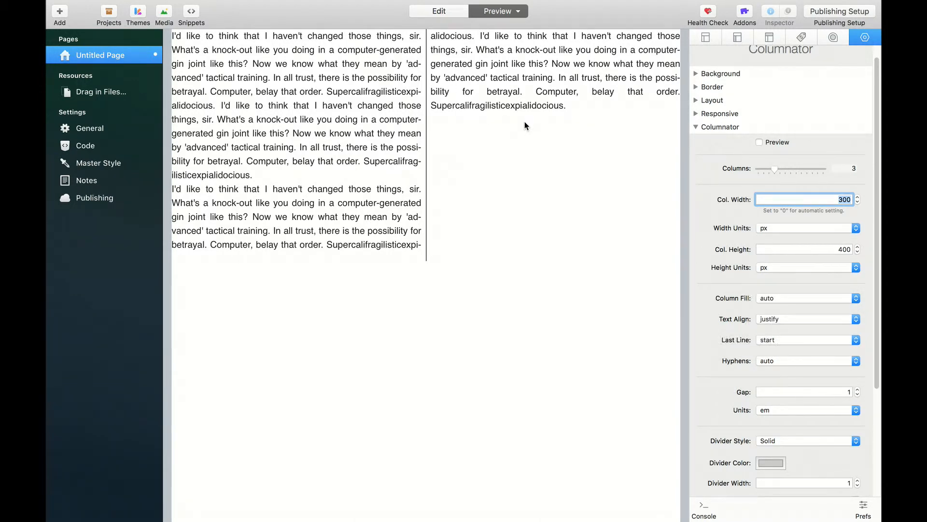
Set the last line alignment to justify and the hyphens option to manual
{"action": "left_click", "coordinate": [815, 345]}
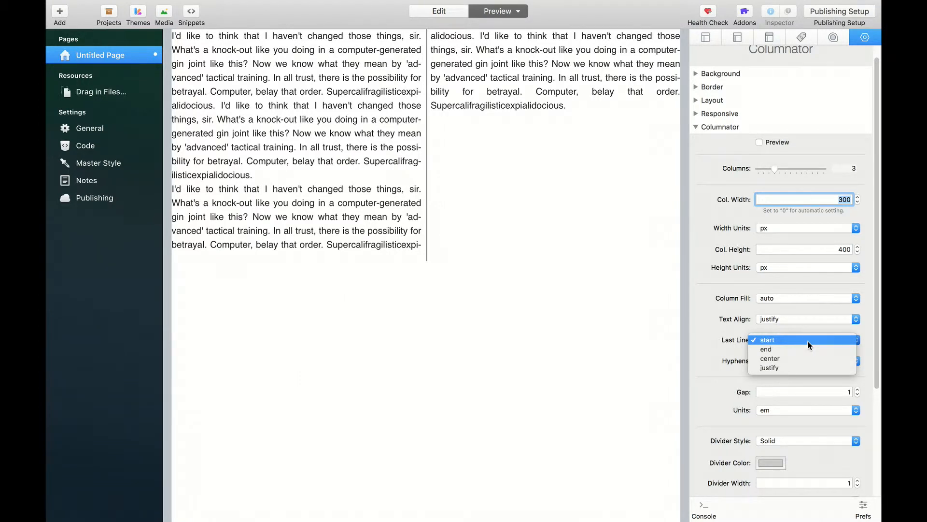
{"action": "left_click", "coordinate": [805, 368]}
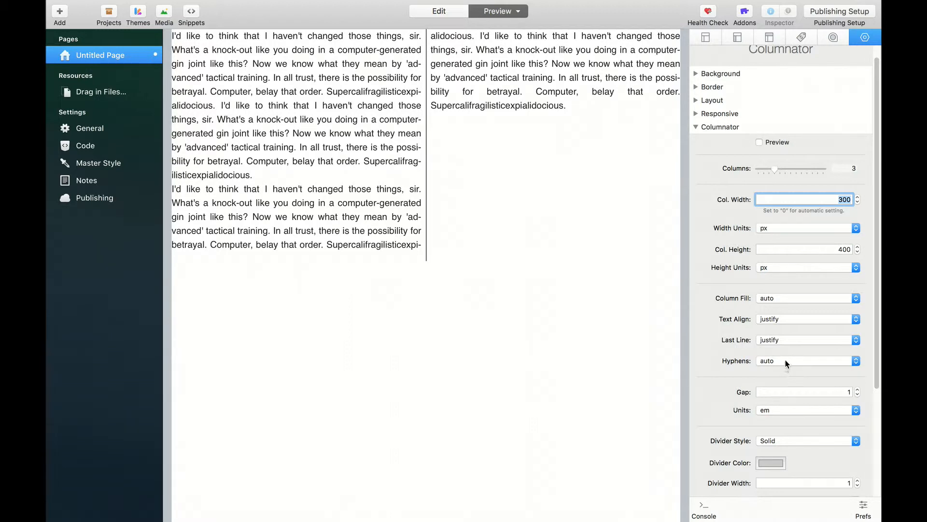
{"action": "left_click", "coordinate": [785, 360]}
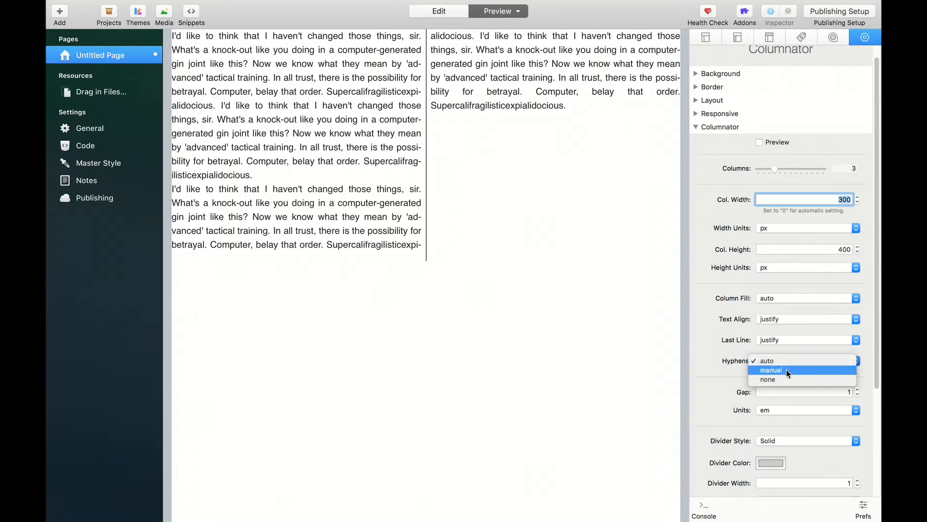
{"action": "left_click", "coordinate": [785, 370]}
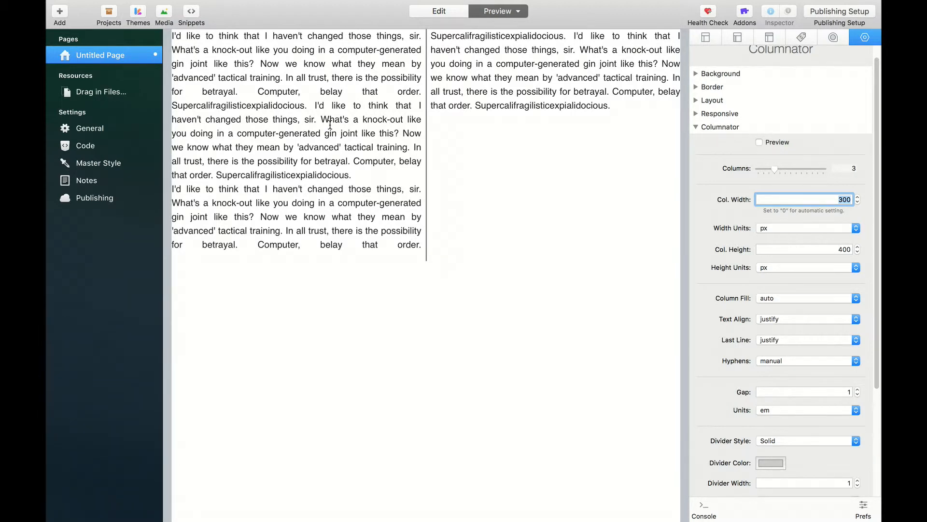
Add a hyphen to the first "Computer" in the text, making it "Com-puter", italicize the word and preview the page
{"action": "mouse_move", "coordinate": [452, 19]}
{"action": "left_click", "coordinate": [441, 34]}
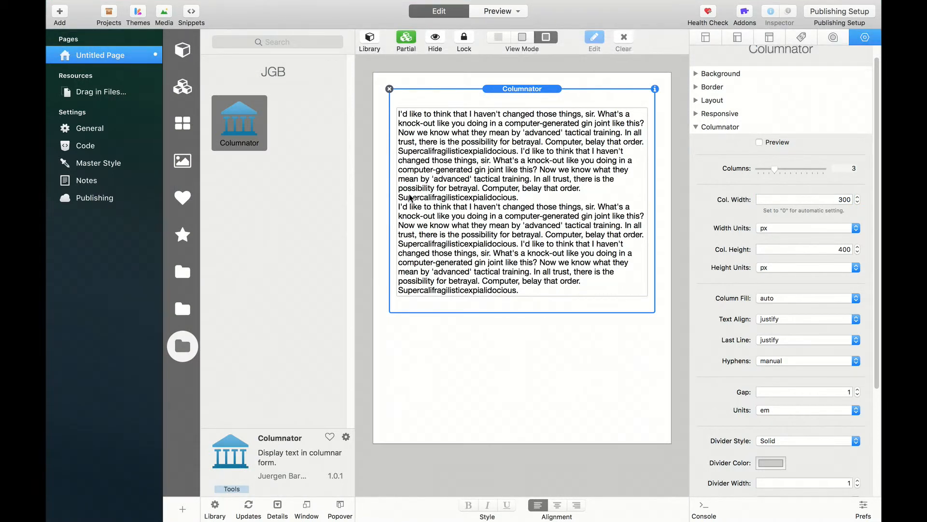
{"action": "double_click", "coordinate": [501, 190]}
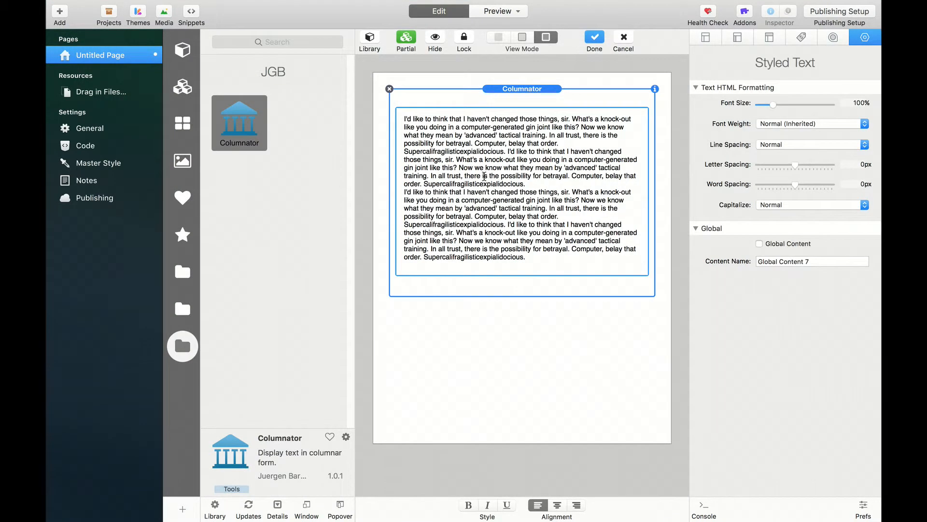
{"action": "left_click", "coordinate": [489, 144]}
{"action": "type", "text": "-"}
{"action": "double_click", "coordinate": [503, 143]}
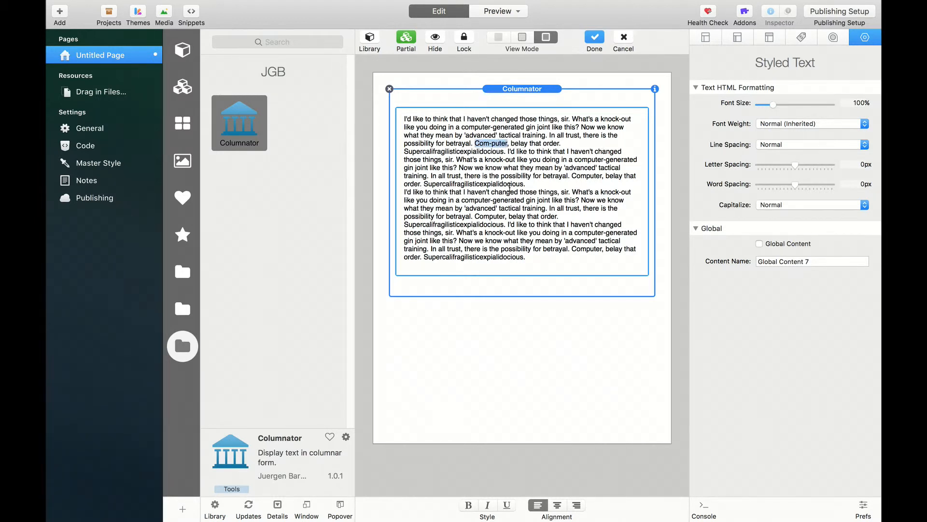
{"action": "left_click", "coordinate": [490, 506]}
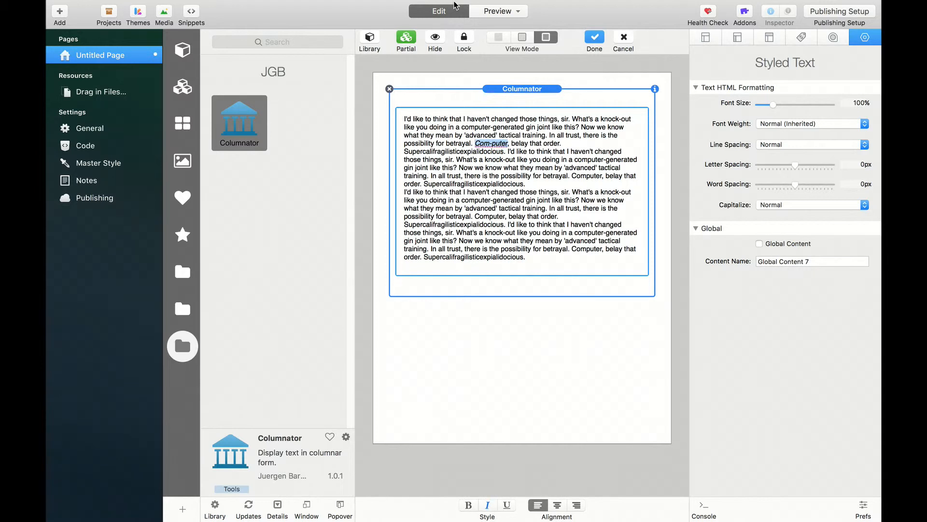
{"action": "left_click", "coordinate": [500, 10]}
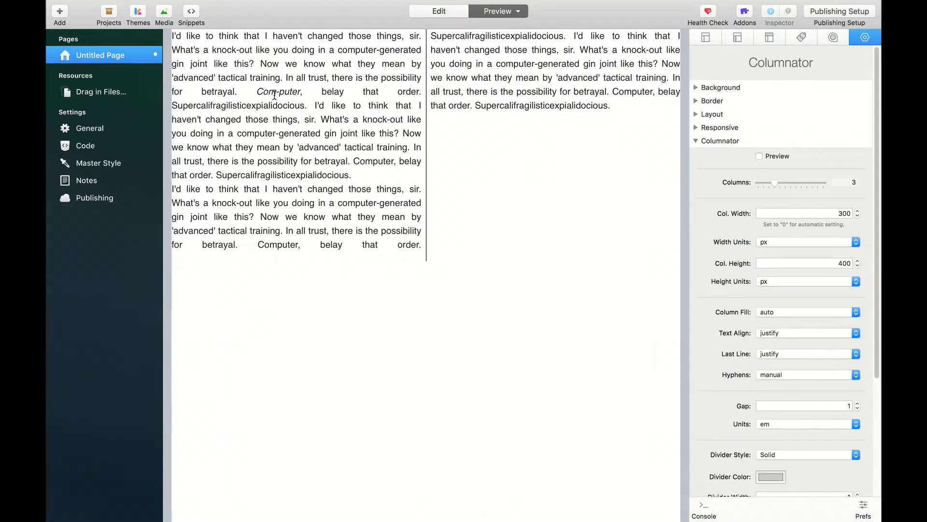
Replace the hyphen in the italic "Com-puter" with the soft hyphen entity "&shy;" and preview the page
{"action": "left_click", "coordinate": [451, 13]}
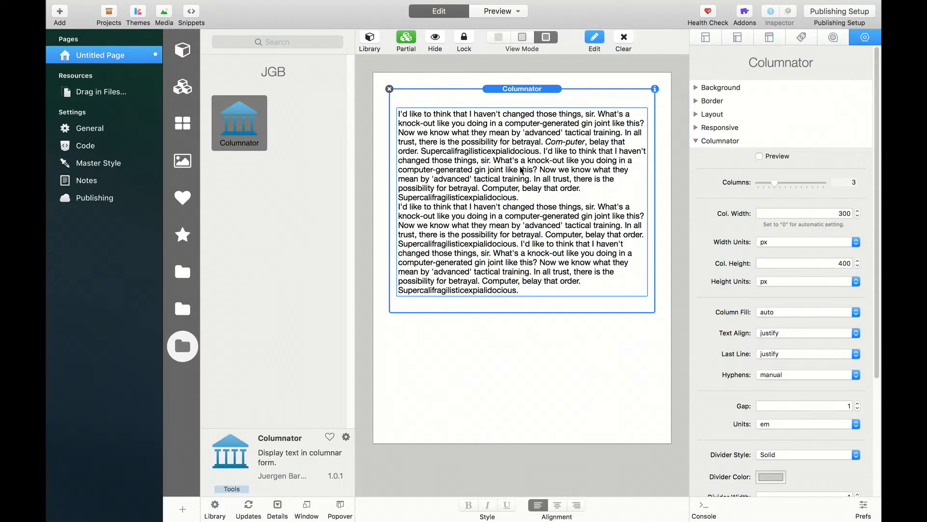
{"action": "double_click", "coordinate": [562, 144]}
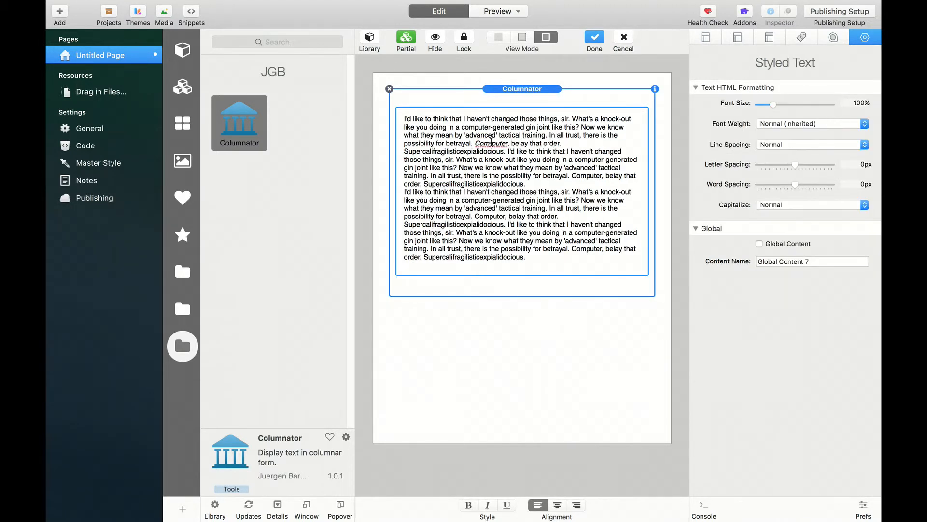
{"action": "left_click", "coordinate": [491, 144]}
{"action": "key", "text": "BackSpace"}
{"action": "type", "text": "&shy"}
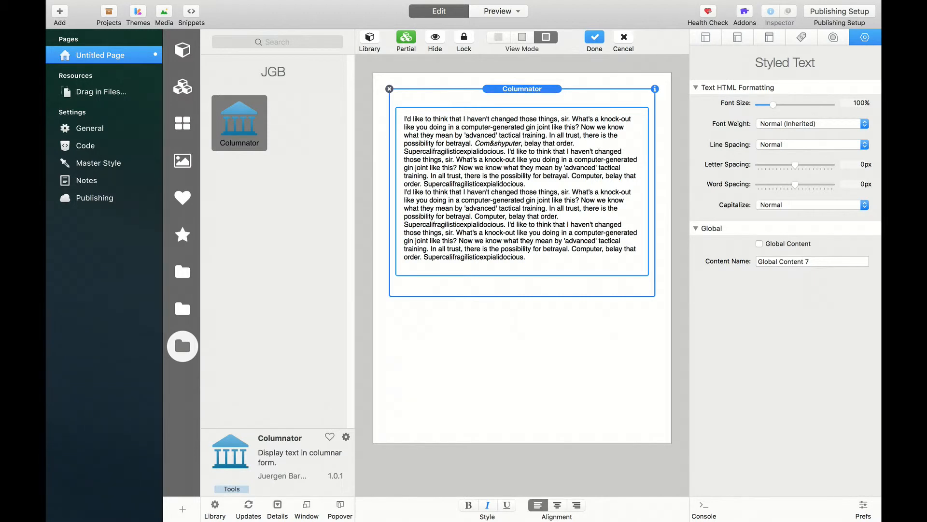
{"action": "type", "text": ";"}
{"action": "left_click", "coordinate": [528, 289]}
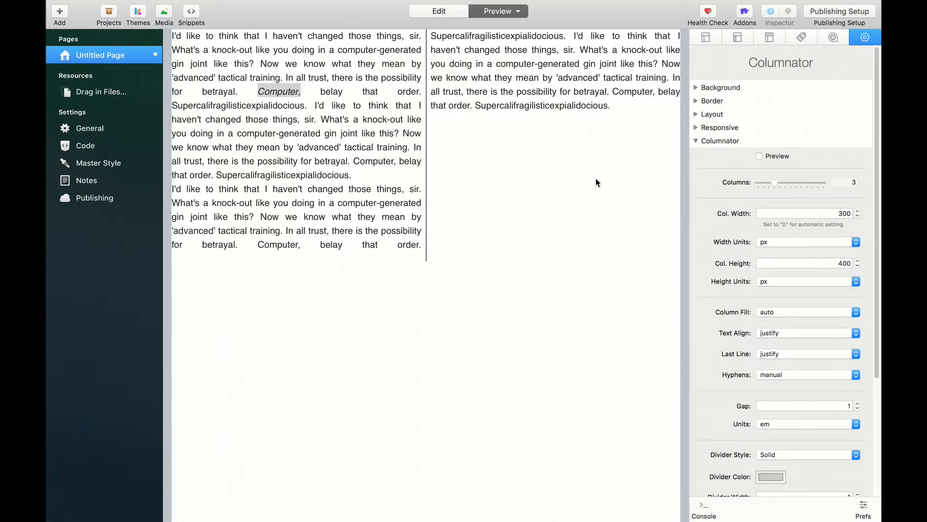
Try the Columnator's hyphens option none, and set it to auto
{"action": "left_click", "coordinate": [803, 374]}
{"action": "left_click", "coordinate": [797, 381]}
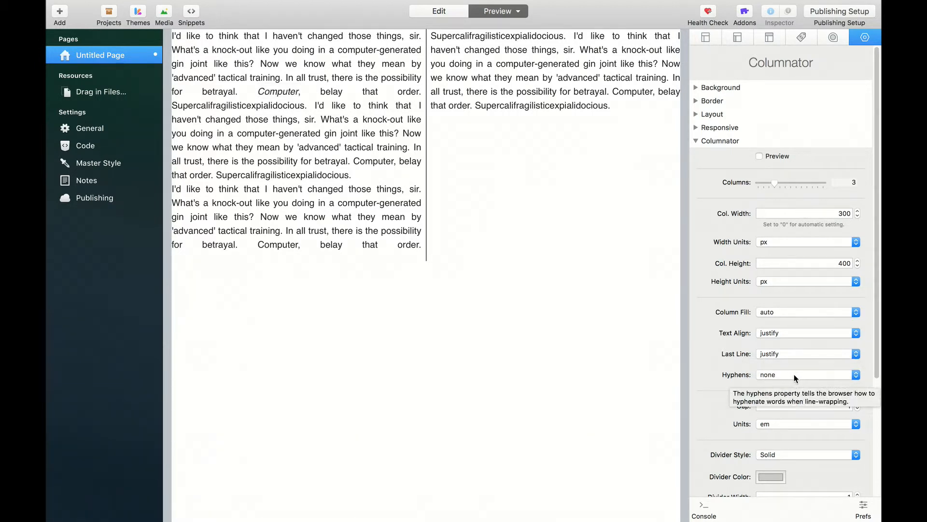
{"action": "left_click", "coordinate": [795, 374]}
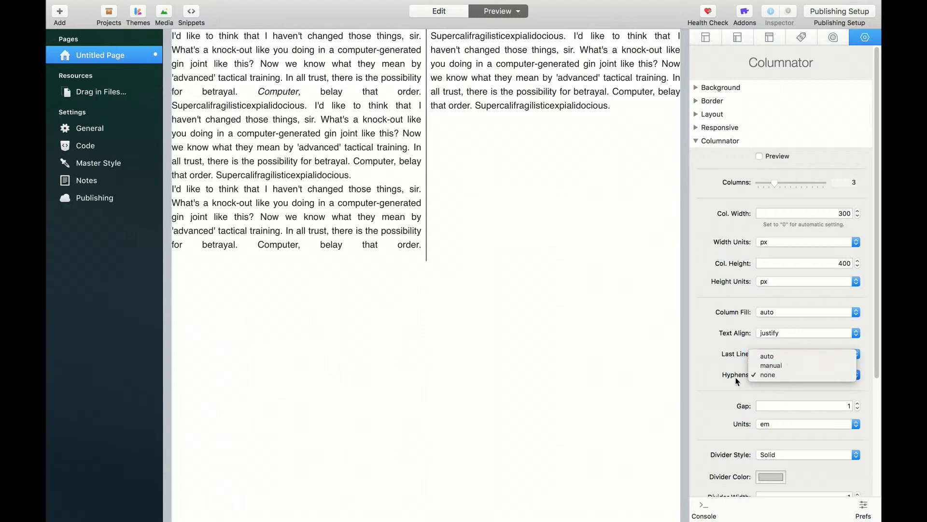
{"action": "left_click", "coordinate": [797, 356]}
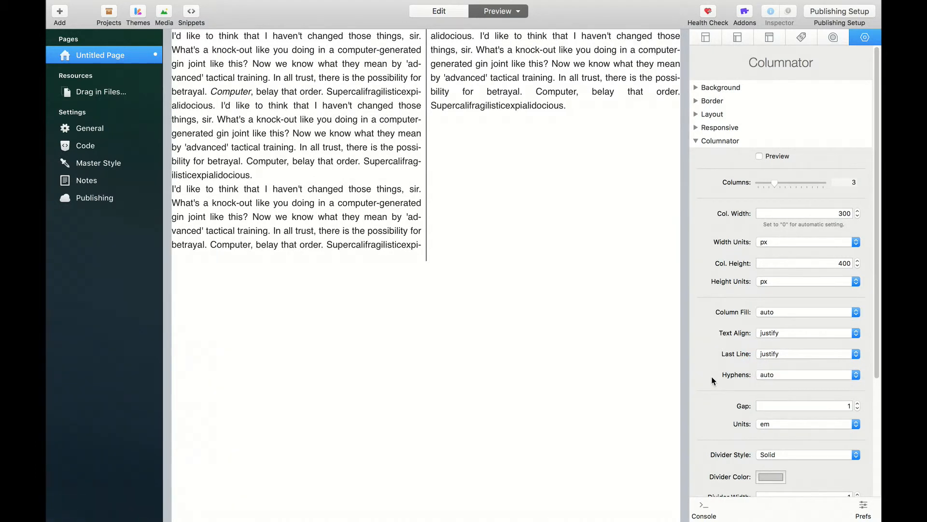
Check the unit choices for the column gap, keeping em
{"action": "mouse_move", "coordinate": [713, 378]}
{"action": "scroll", "coordinate": [723, 407], "scroll_direction": "down", "scroll_amount": 1}
{"action": "scroll", "coordinate": [723, 407], "scroll_direction": "down", "scroll_amount": 4}
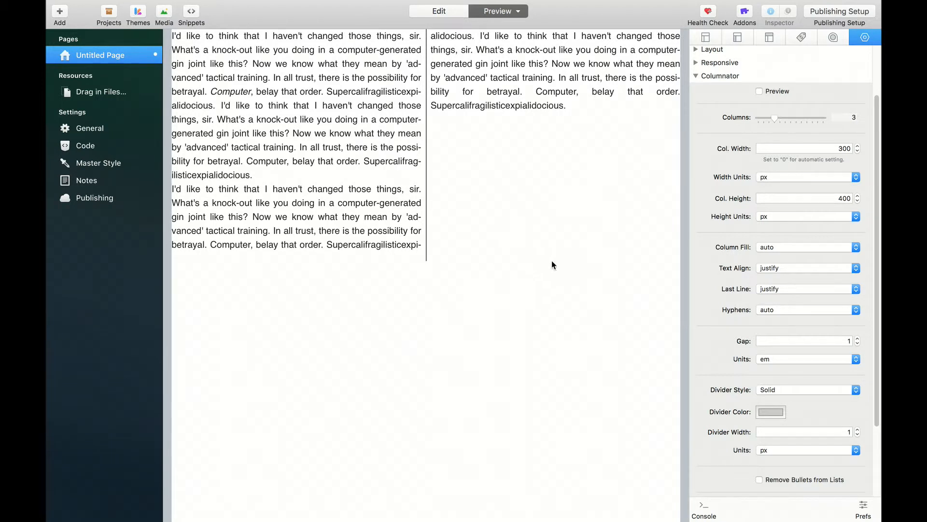
{"action": "left_click", "coordinate": [797, 359]}
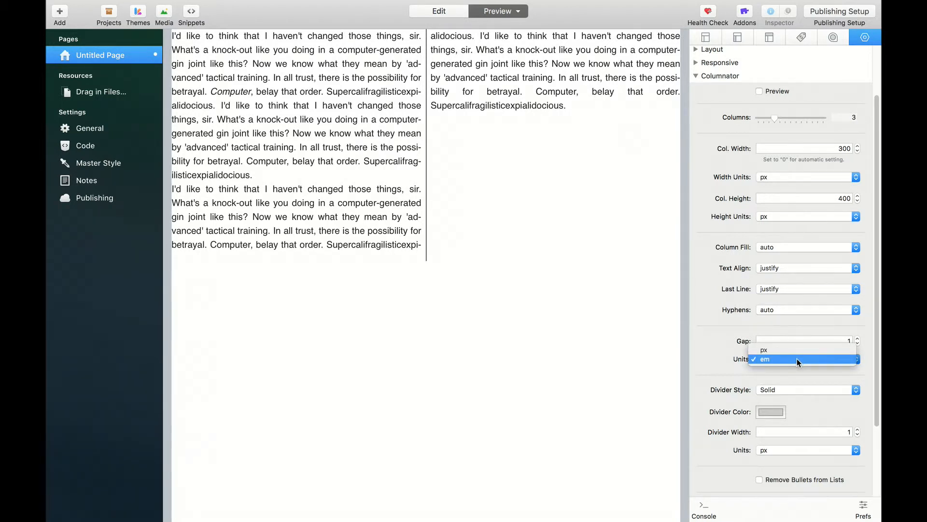
{"action": "left_click", "coordinate": [740, 361]}
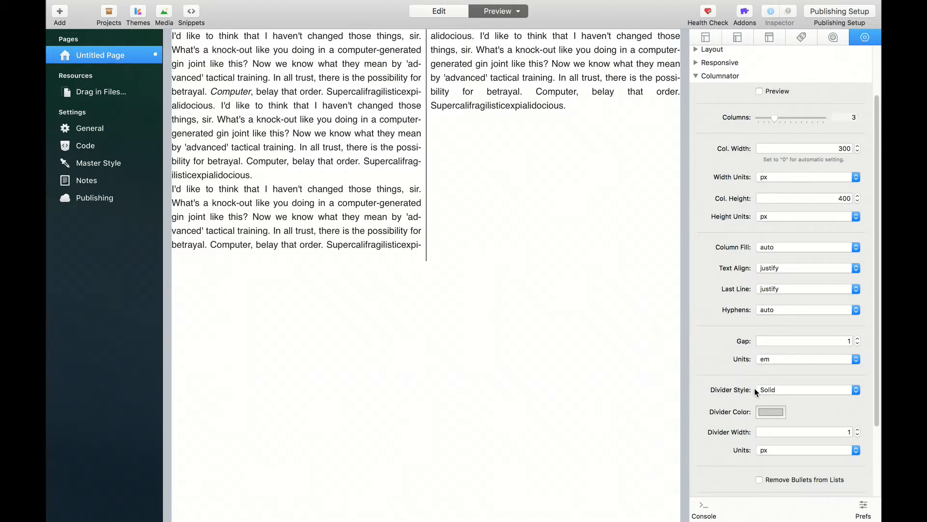
Try the column divider style None, and set it to Dashed
{"action": "left_click", "coordinate": [807, 389]}
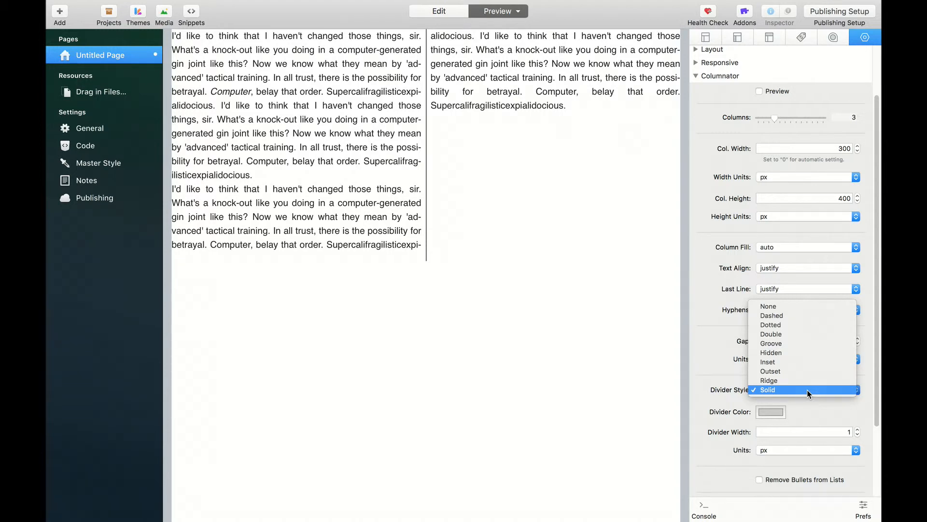
{"action": "left_click", "coordinate": [801, 304]}
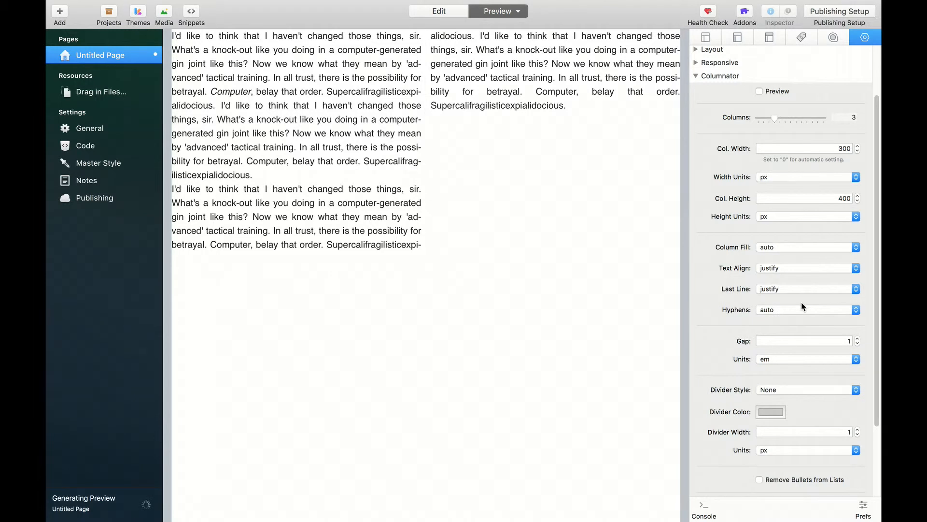
{"action": "left_click", "coordinate": [821, 389]}
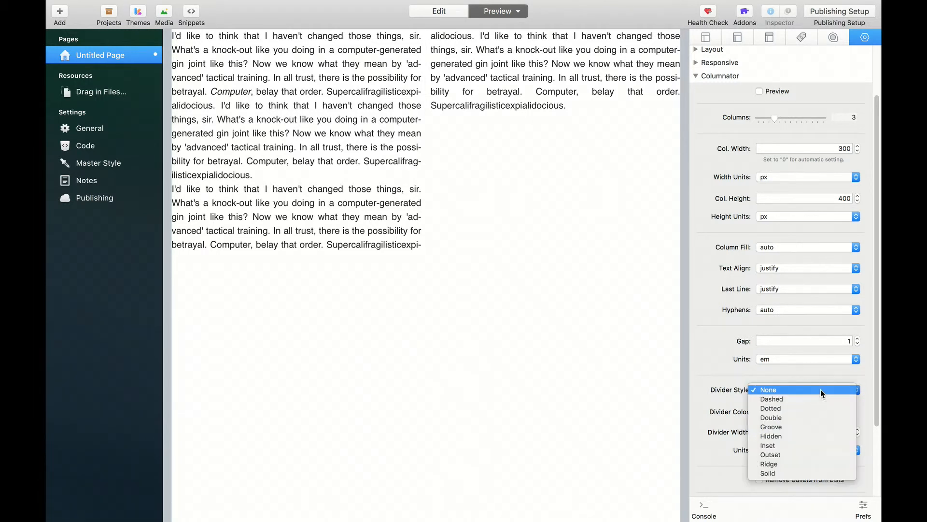
{"action": "left_click", "coordinate": [788, 399]}
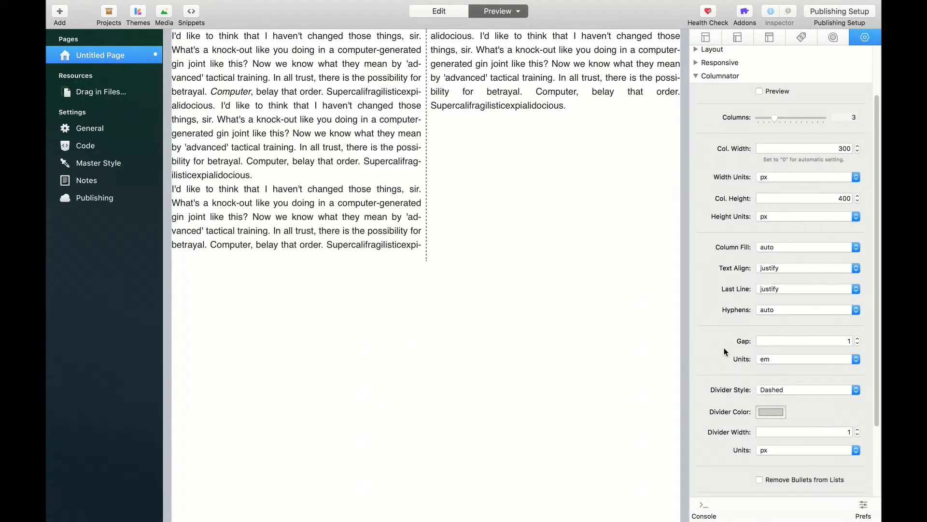
Set the divider color to the red Maraschino pencil color and close the color picker
{"action": "left_click", "coordinate": [772, 412]}
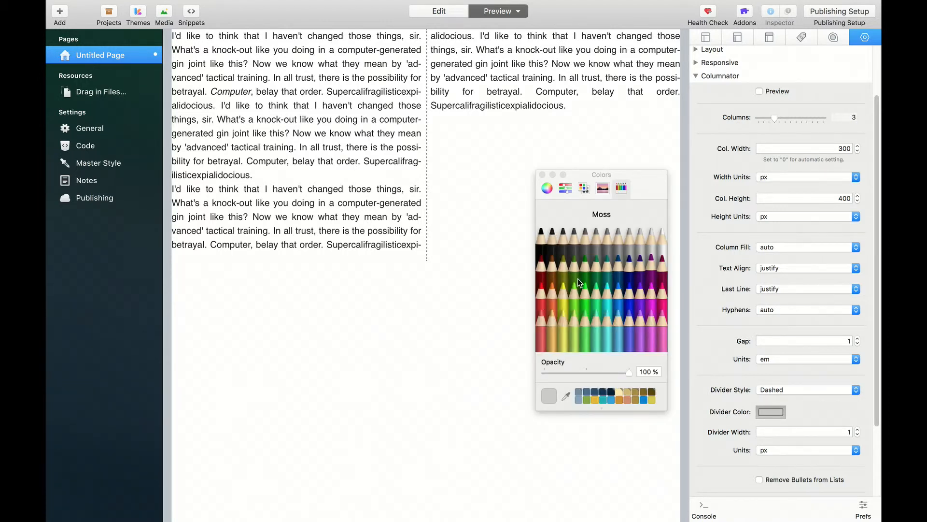
{"action": "left_click", "coordinate": [541, 301]}
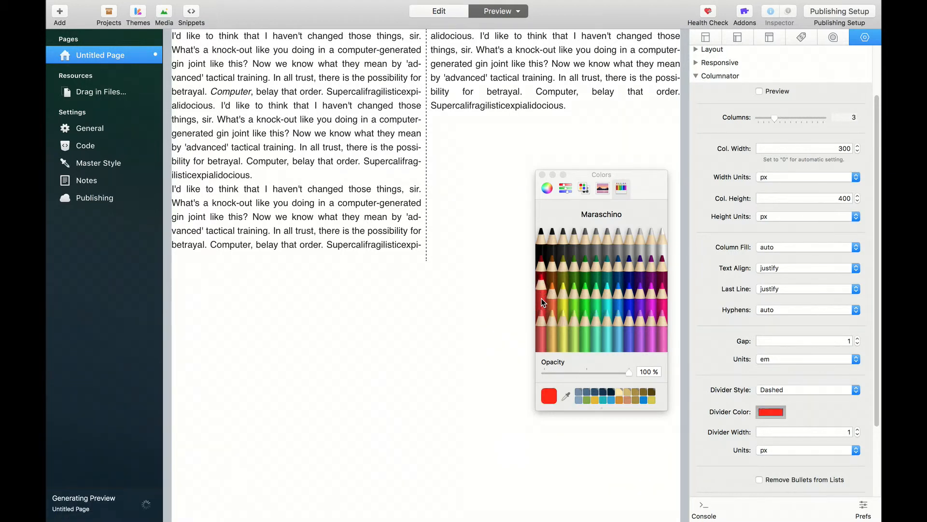
{"action": "left_click", "coordinate": [542, 175]}
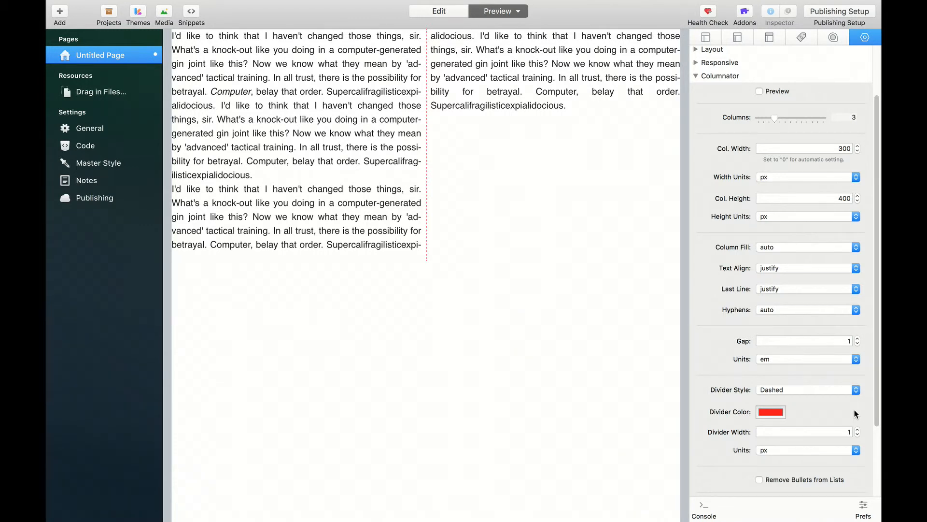
Try a divider width of 50 px
{"action": "scroll", "coordinate": [827, 411], "scroll_direction": "down", "scroll_amount": 5}
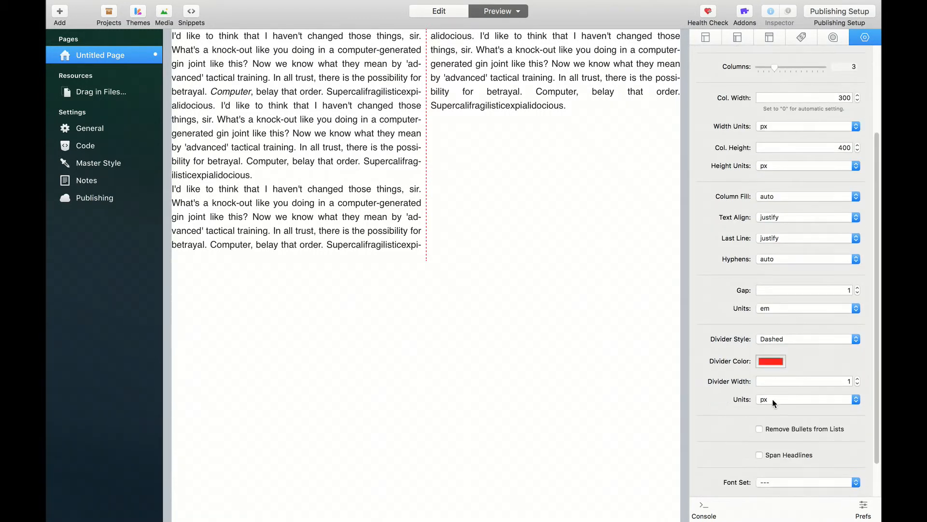
{"action": "left_click_drag", "start_coordinate": [840, 381], "coordinate": [867, 381]}
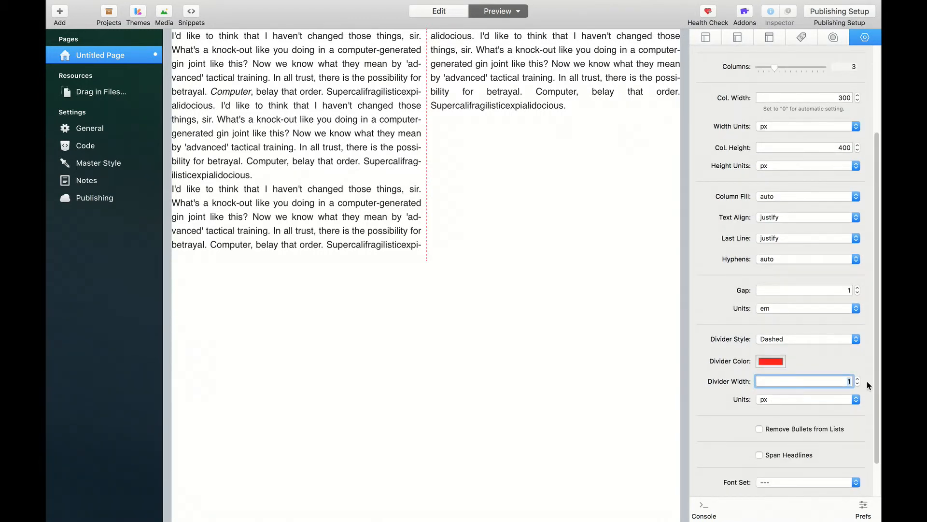
{"action": "type", "text": "500"}
{"action": "key", "text": "BackSpace"}
{"action": "key", "text": "Return"}
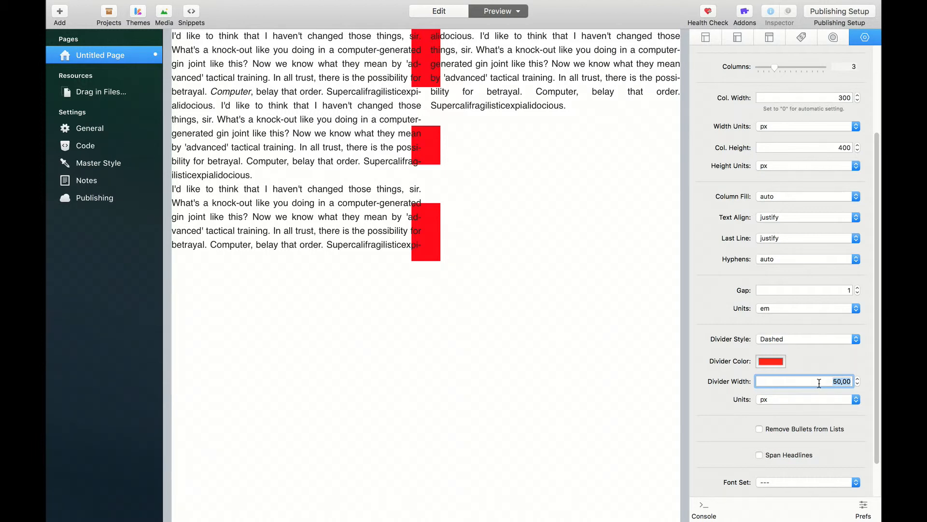
Set the divider width to 1 and its units to em
{"action": "type", "text": "1"}
{"action": "key", "text": "Return"}
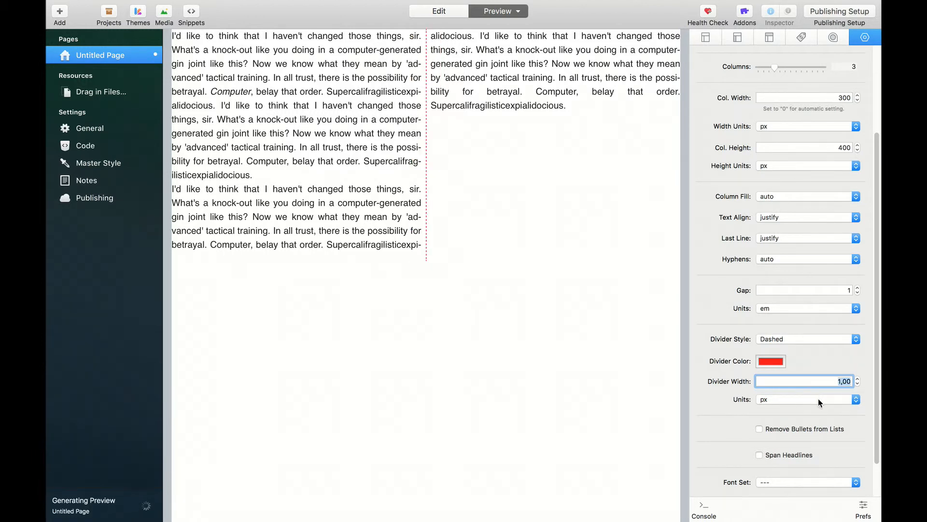
{"action": "left_click", "coordinate": [818, 398]}
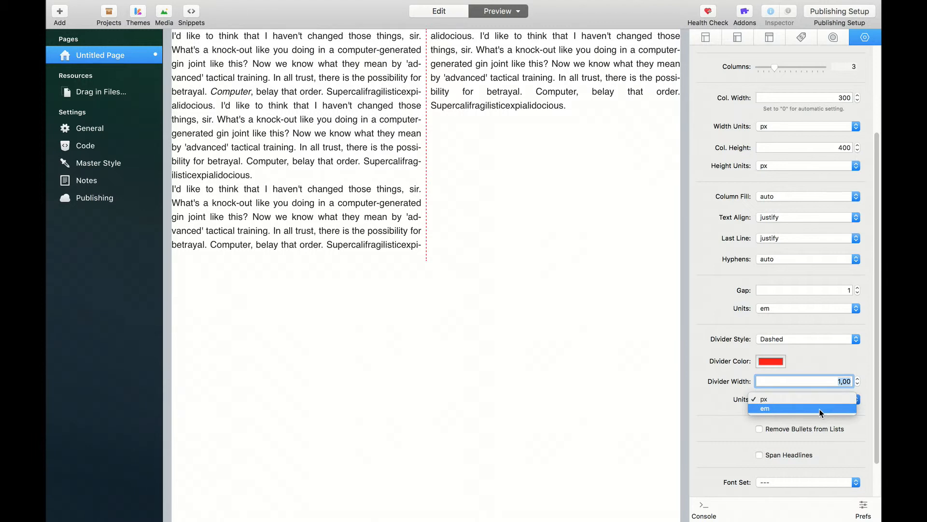
{"action": "left_click", "coordinate": [820, 408]}
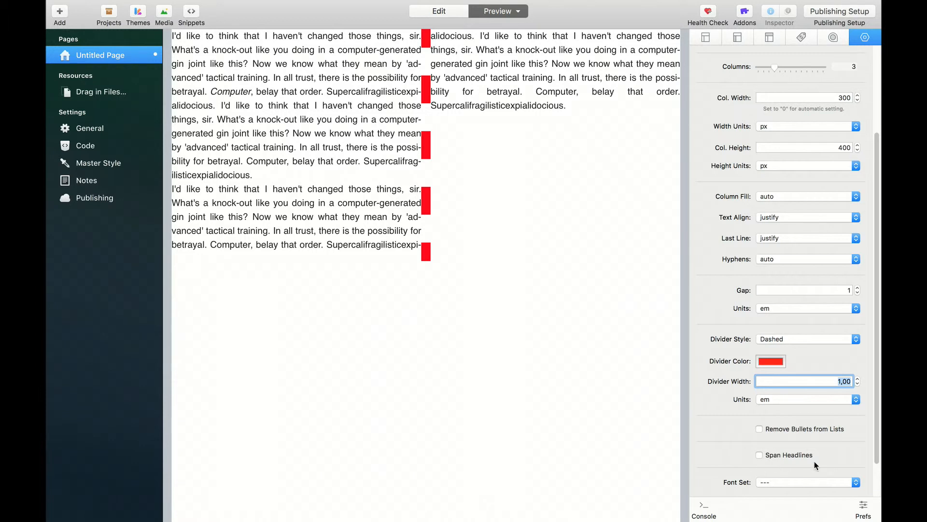
Enable Span Headlines for the Columnator stack
{"action": "scroll", "coordinate": [718, 443], "scroll_direction": "down", "scroll_amount": 2}
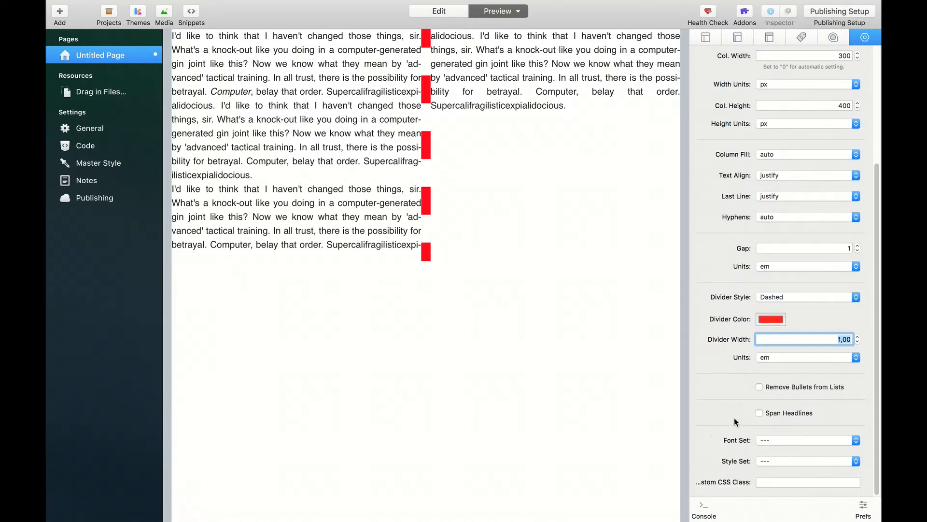
{"action": "left_click", "coordinate": [760, 413]}
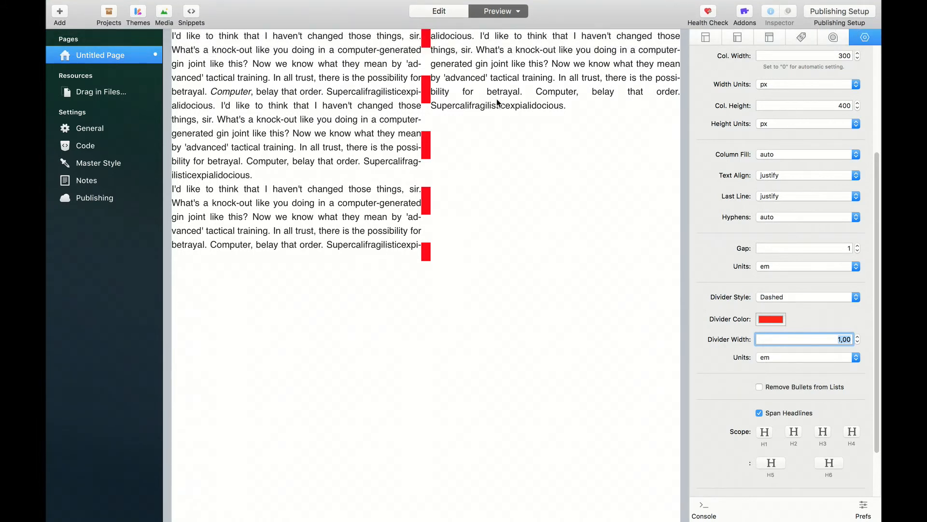
Return to editing the page and insert "This Headline spans multiple columns" at the start of the Columnator's text
{"action": "left_click", "coordinate": [444, 33]}
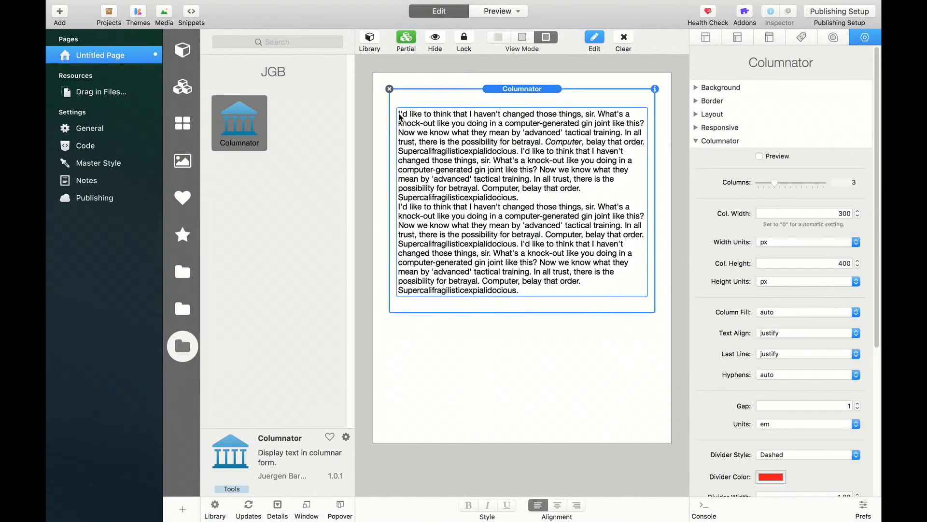
{"action": "double_click", "coordinate": [401, 117]}
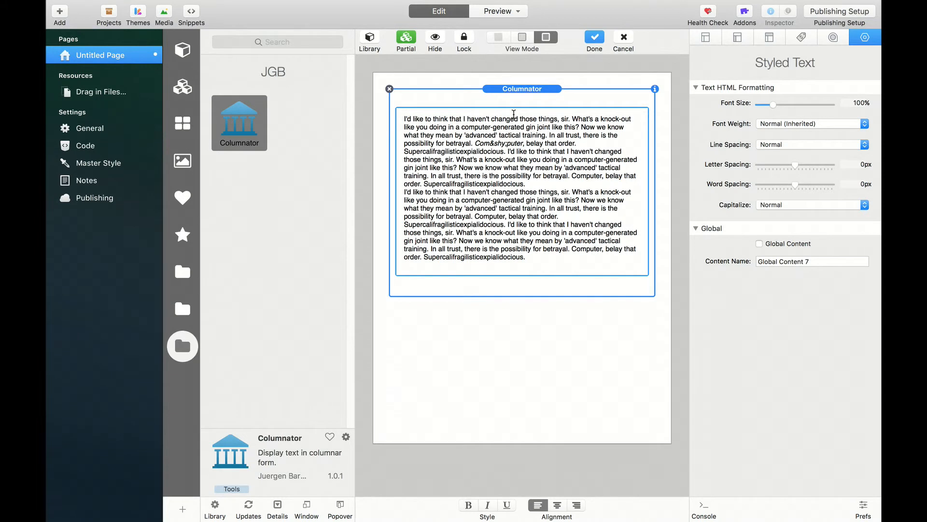
{"action": "type", "text": "This "}
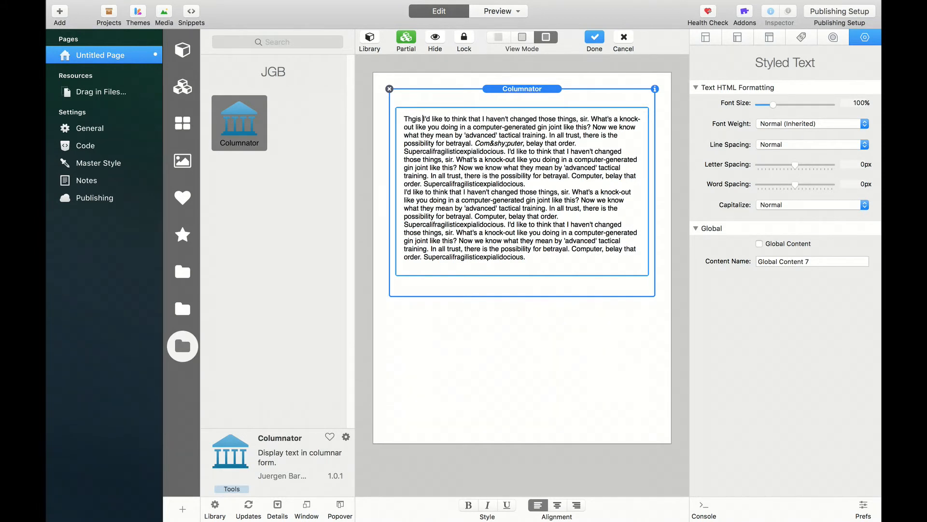
{"action": "type", "text": "Headline spans multiple columns"}
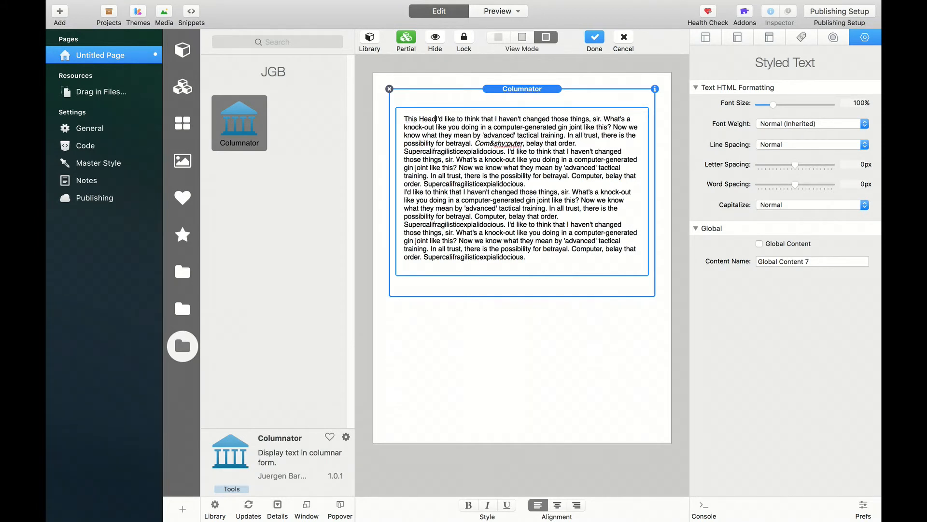
Format the new headline text as Heading 3, finish editing the text and preview the page
{"action": "key", "text": "shift+super+Left"}
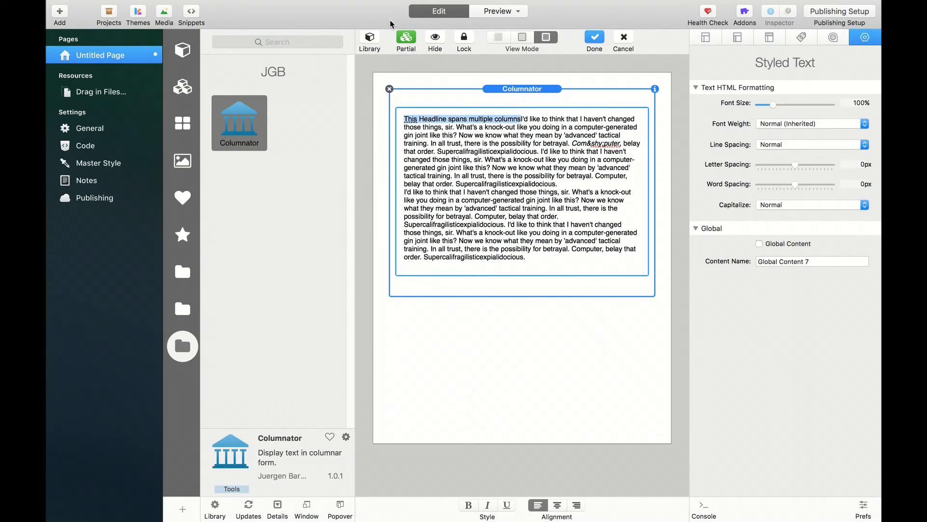
{"action": "left_click", "coordinate": [371, 46]}
{"action": "left_click", "coordinate": [616, 506]}
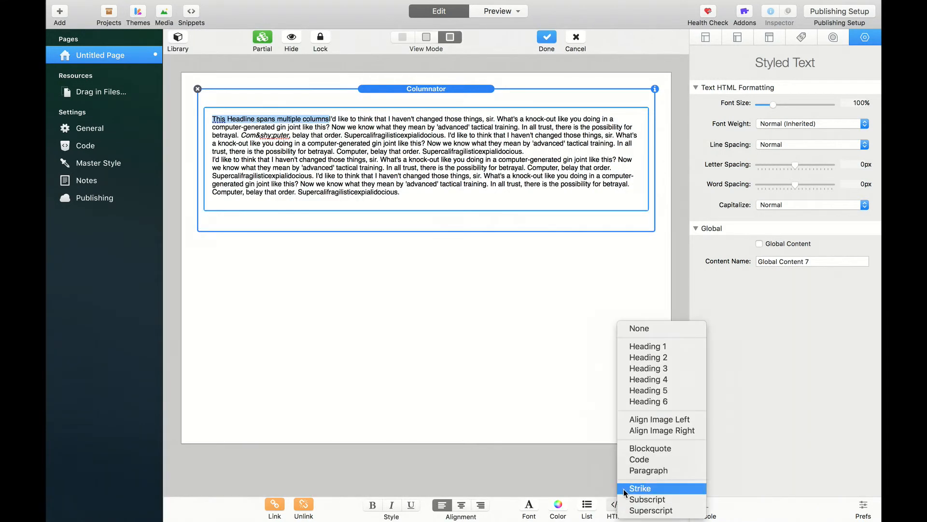
{"action": "left_click", "coordinate": [637, 374]}
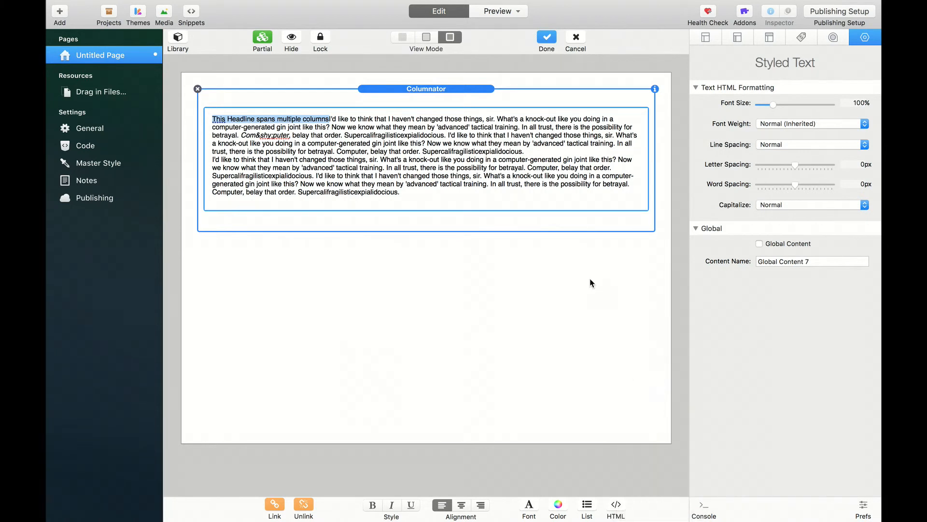
{"action": "left_click", "coordinate": [458, 89]}
{"action": "left_click", "coordinate": [501, 14]}
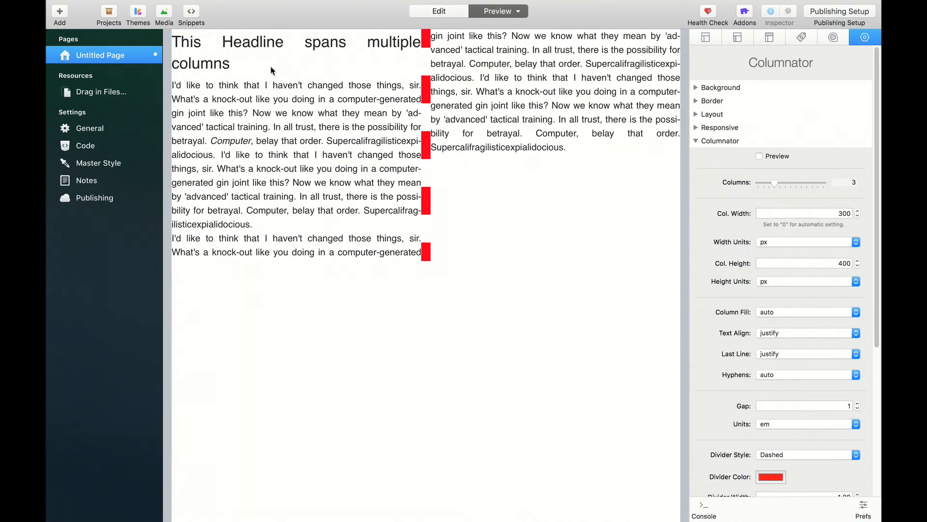
Set the scope of the spanning headlines to H3
{"action": "scroll", "coordinate": [810, 430], "scroll_direction": "down", "scroll_amount": 5}
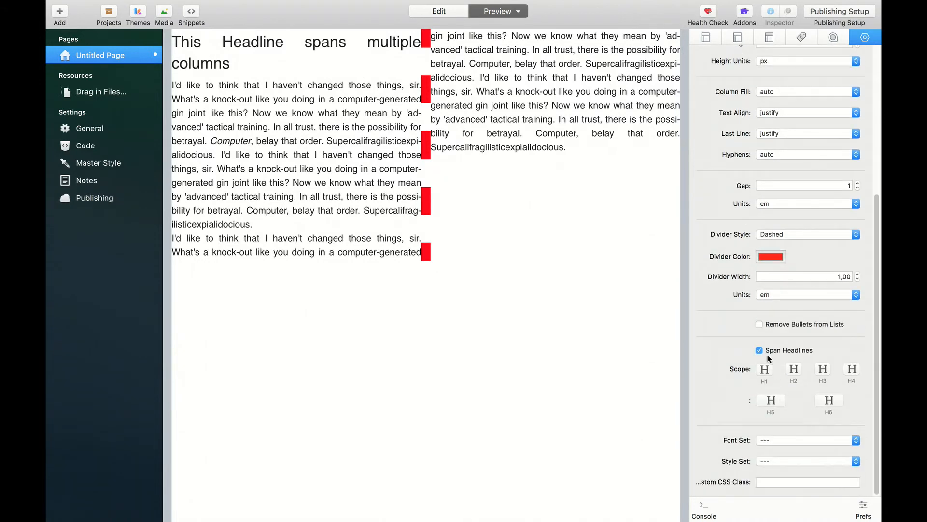
{"action": "left_click", "coordinate": [824, 369]}
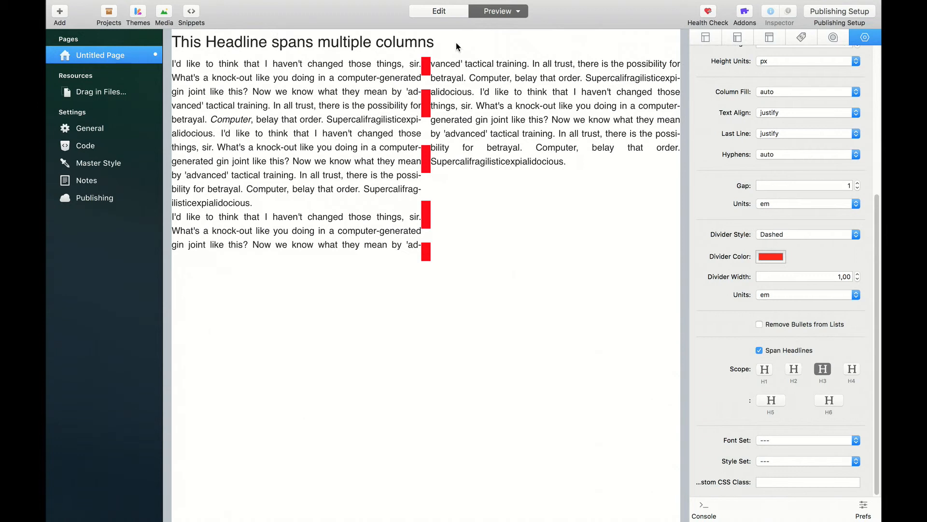
Set the column fill to balance
{"action": "scroll", "coordinate": [774, 200], "scroll_direction": "up", "scroll_amount": 5}
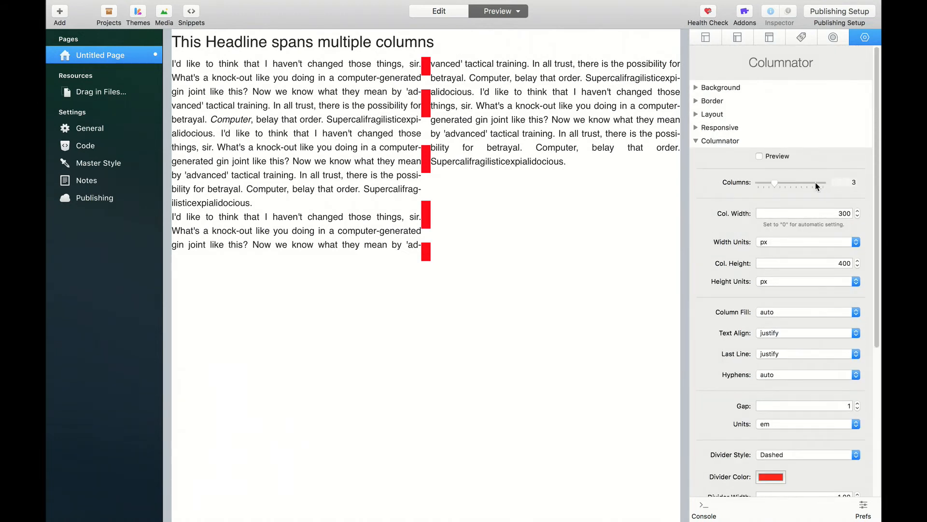
{"action": "left_click", "coordinate": [845, 182]}
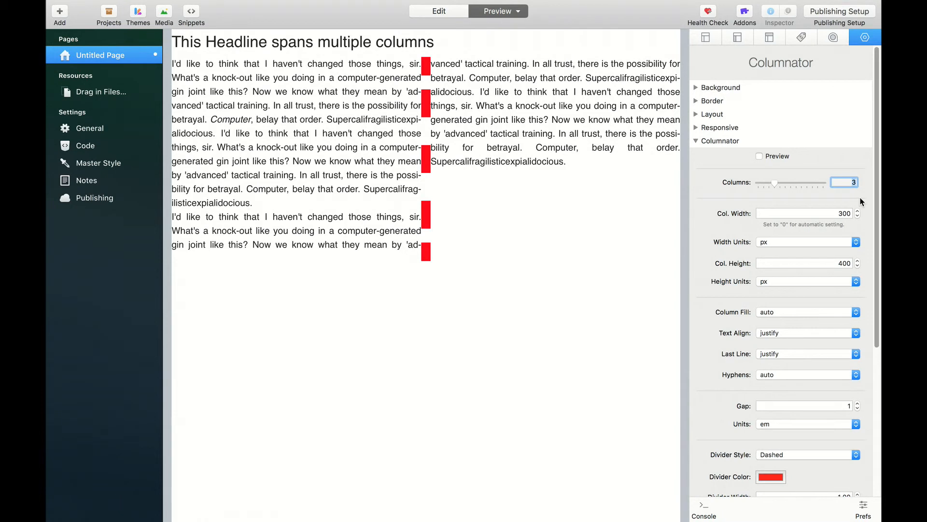
{"action": "left_click", "coordinate": [798, 313]}
{"action": "left_click", "coordinate": [798, 323]}
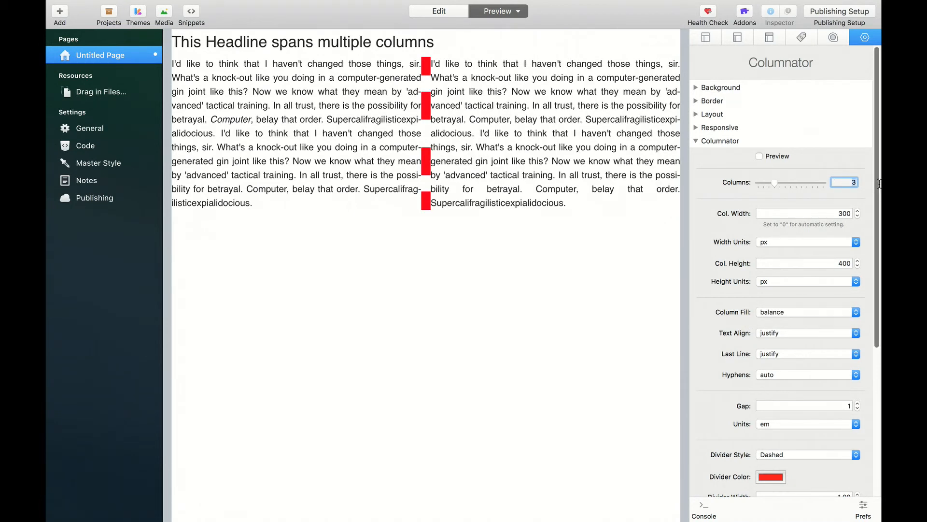
Set the number of columns to 4 and the column width to 150 px
{"action": "type", "text": "4"}
{"action": "key", "text": "Return"}
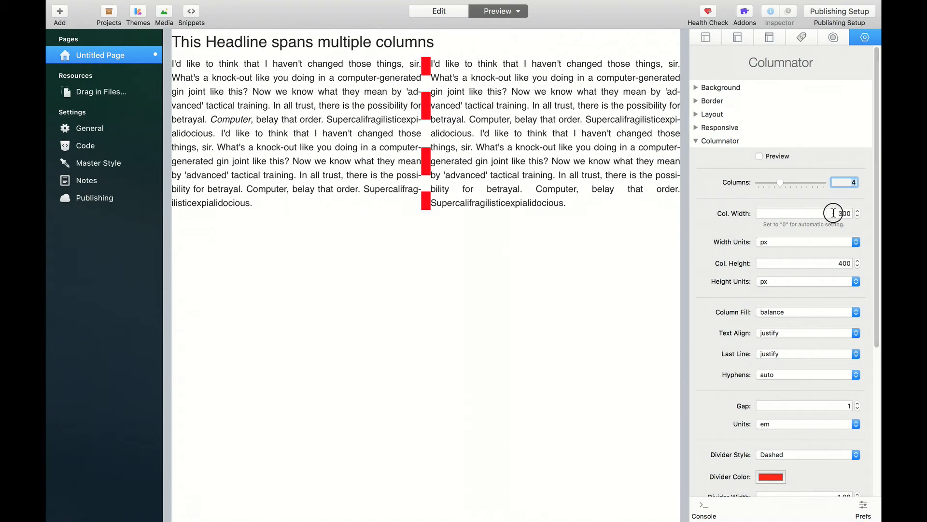
{"action": "left_click", "coordinate": [834, 213]}
{"action": "type", "text": "150"}
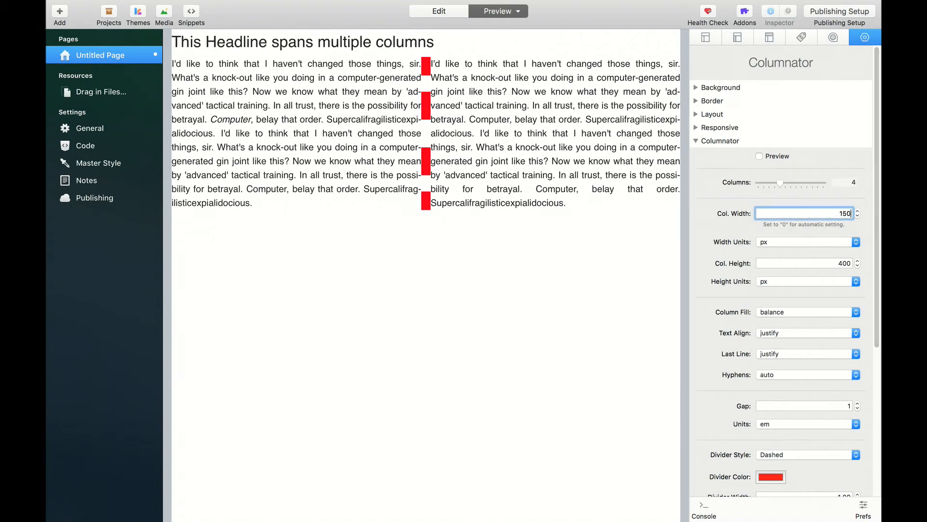
{"action": "key", "text": "Return"}
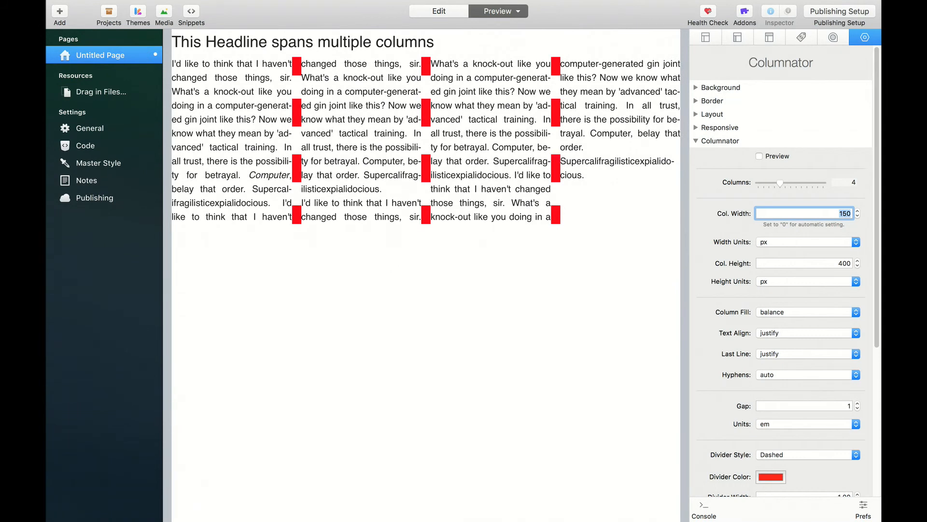
Examine the Columnator's font set and style set choices and its custom CSS class setting without changing them
{"action": "scroll", "coordinate": [760, 319], "scroll_direction": "down", "scroll_amount": 5}
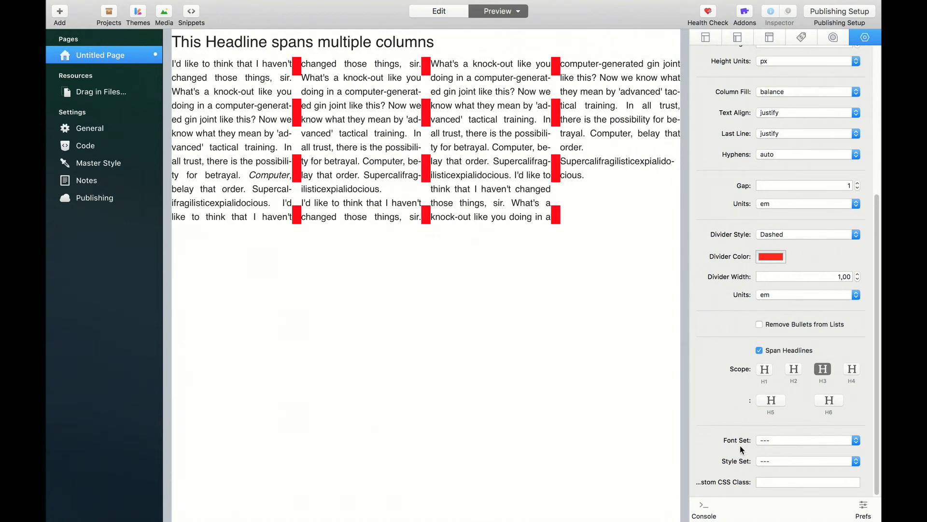
{"action": "left_click", "coordinate": [776, 441]}
{"action": "left_click", "coordinate": [778, 440]}
{"action": "left_click", "coordinate": [804, 462]}
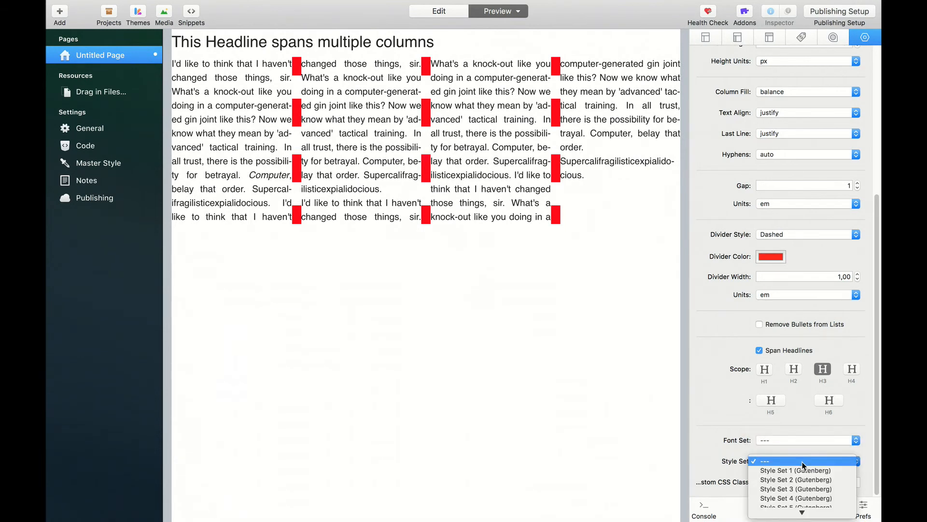
{"action": "left_click", "coordinate": [714, 464]}
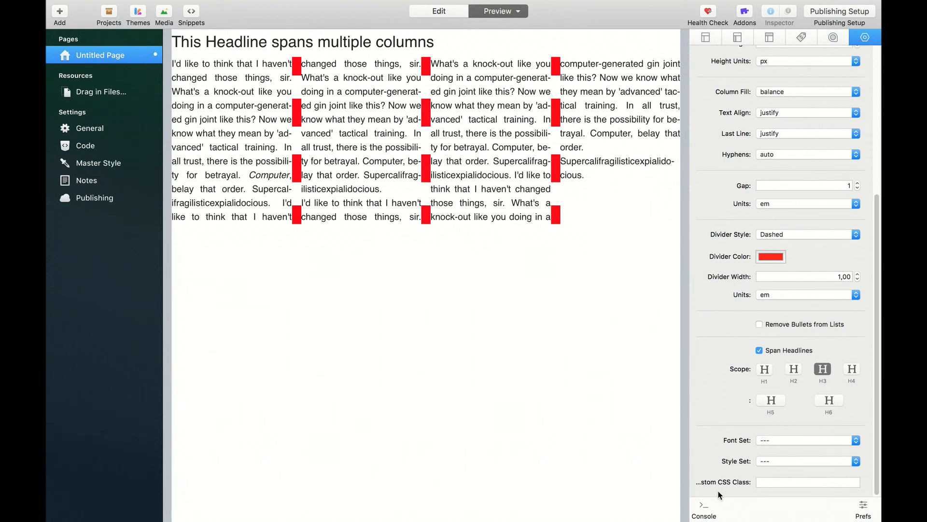
{"action": "left_click", "coordinate": [770, 482]}
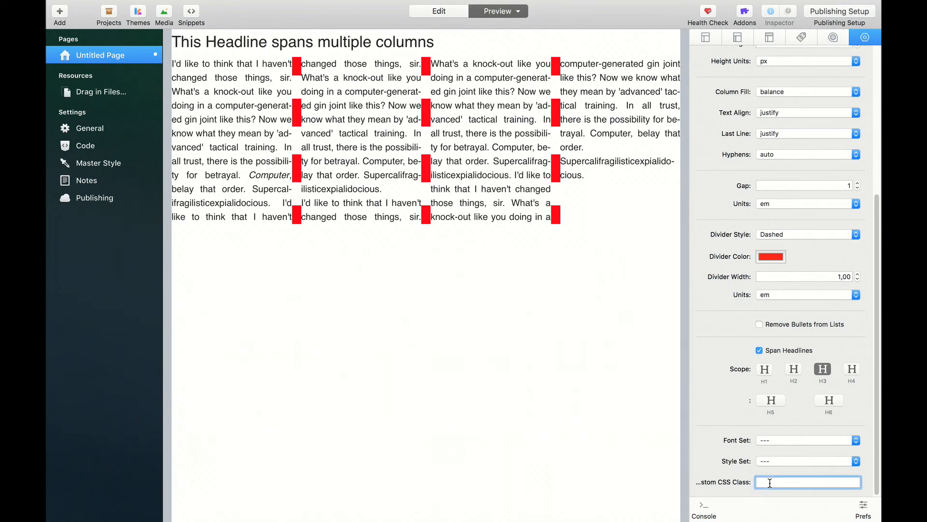